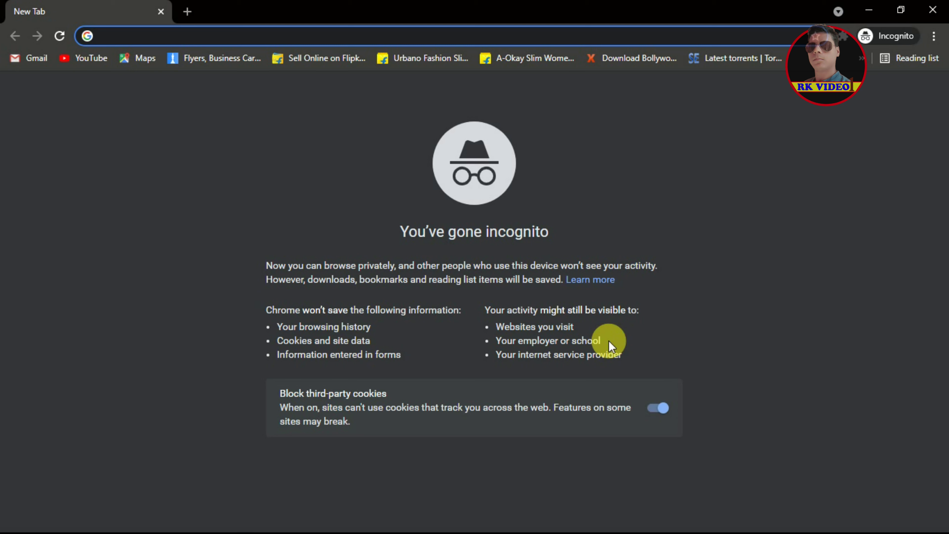
- Start AdSense sign-up at adsense.google.com and open a second blank tab beside it
type("adsense")
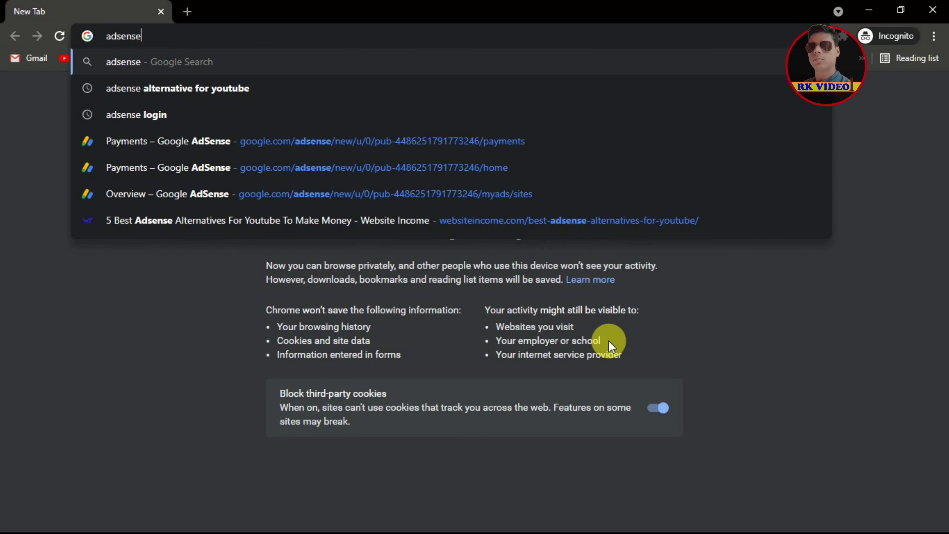
type(".google.com")
key("Return")
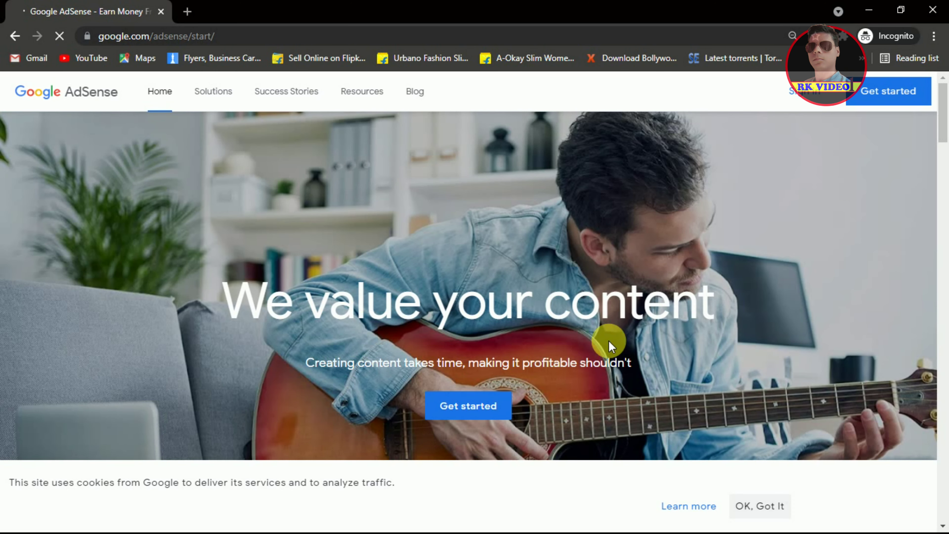
left_click(895, 94)
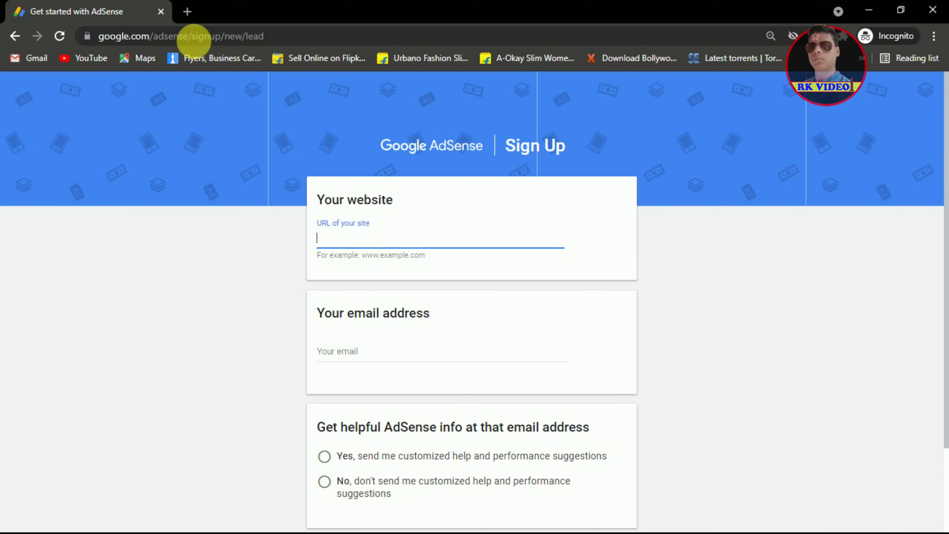
left_click(187, 12)
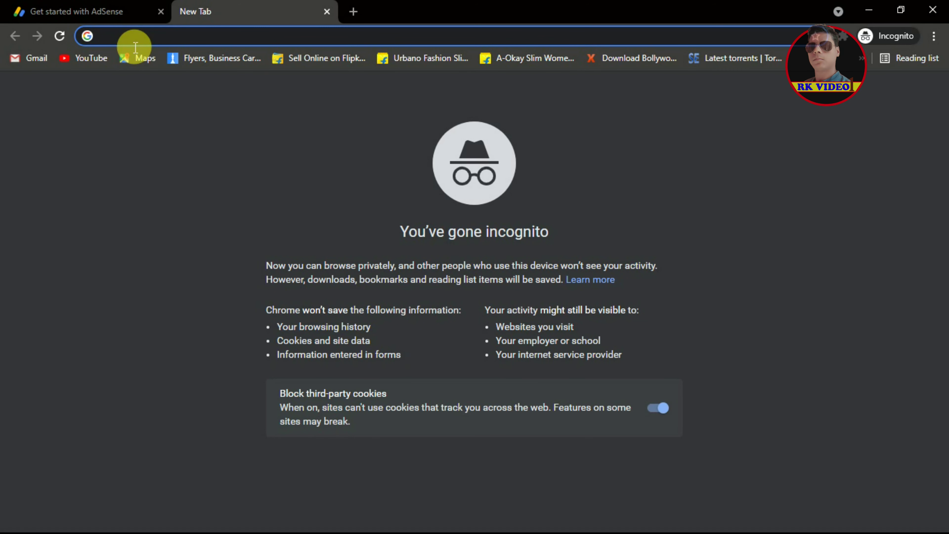
- Load riteshtech.cf in the new tab, copy its URL, and return to the AdSense site URL field
type("riteshtech.cf")
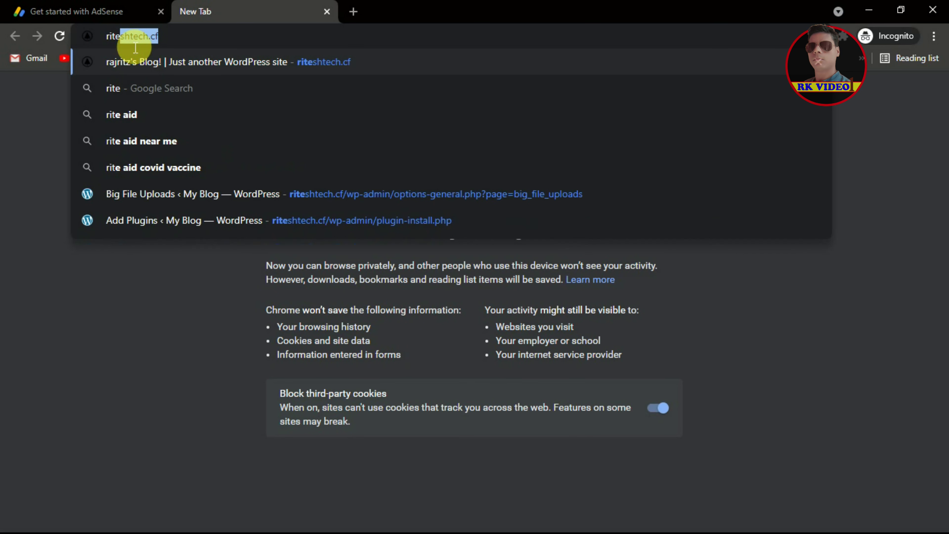
type("s")
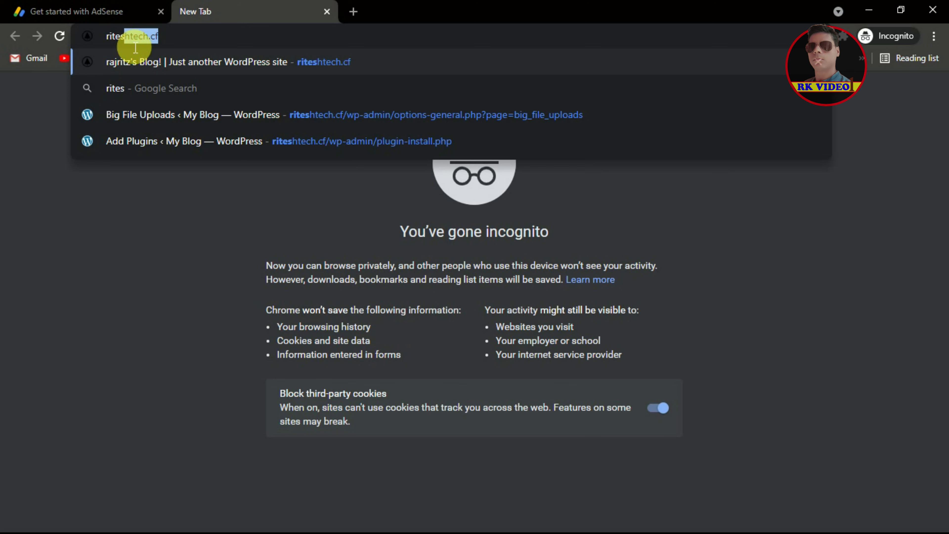
key("Return")
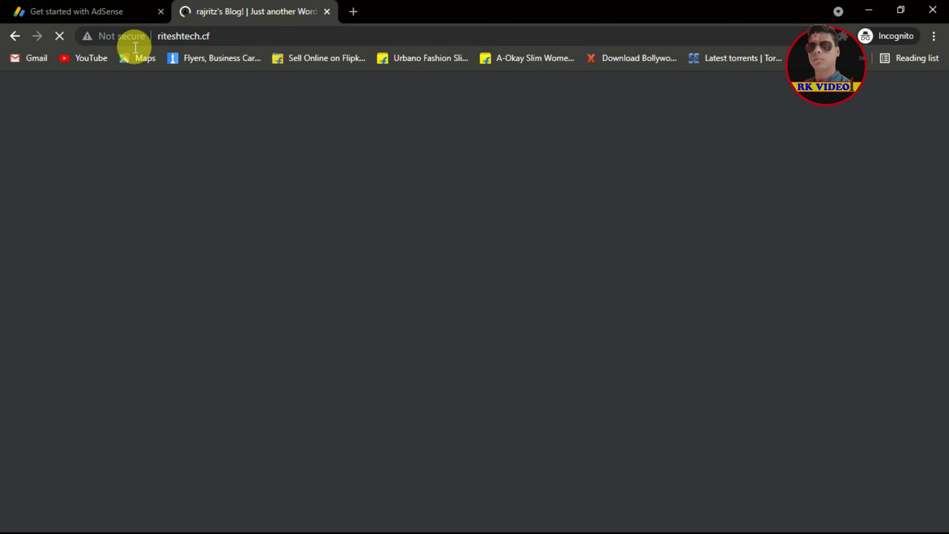
left_click(225, 41)
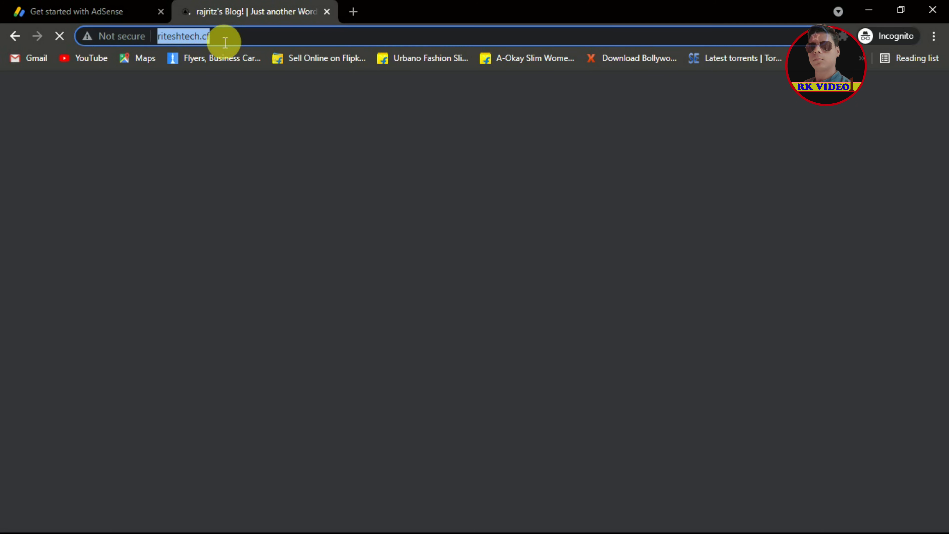
right_click(194, 36)
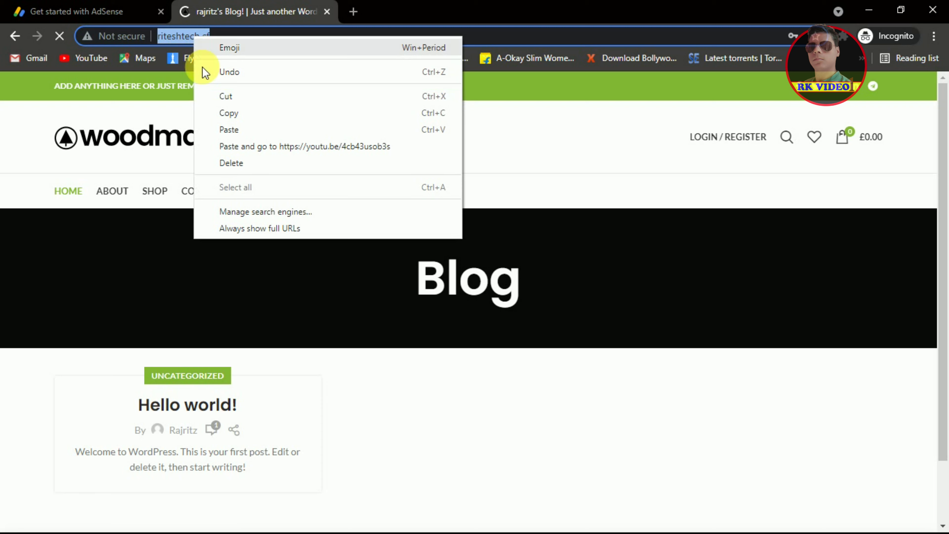
left_click(219, 114)
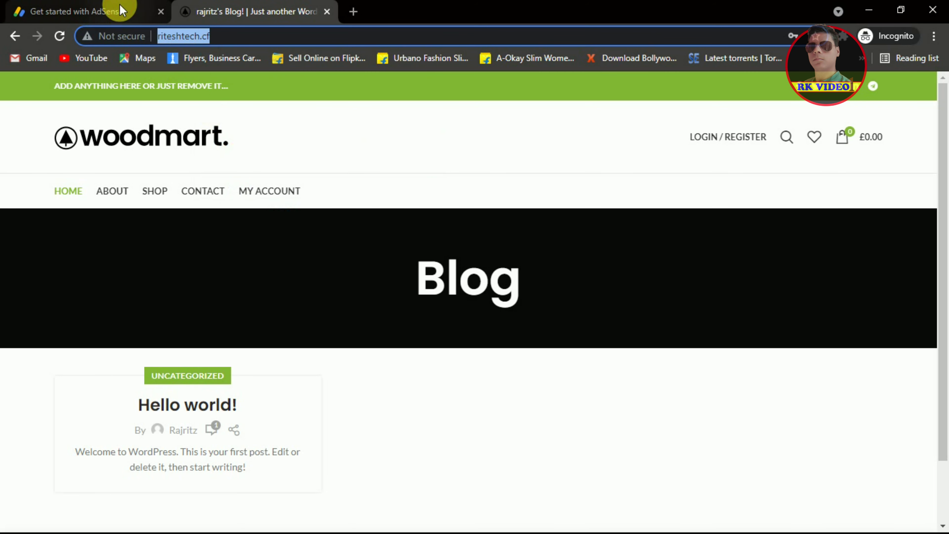
left_click(121, 11)
left_click(357, 245)
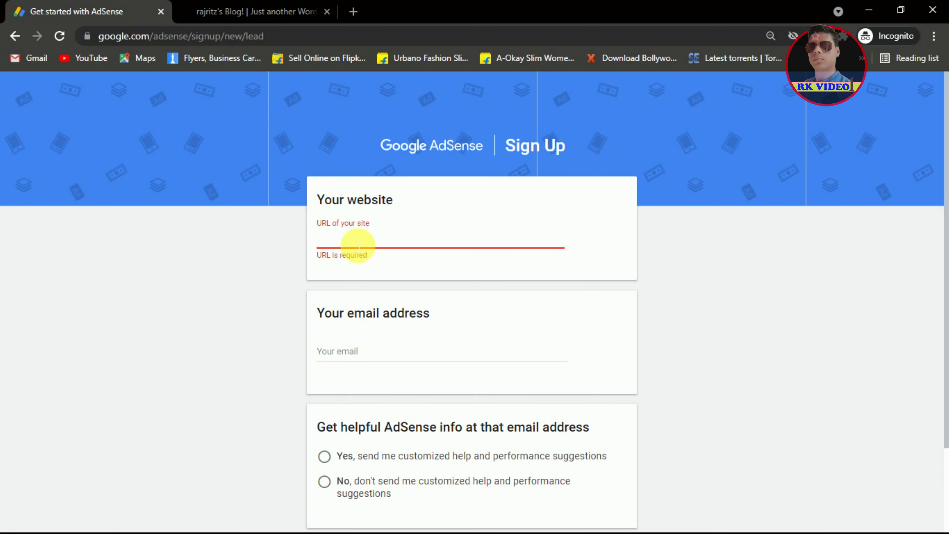
- Paste the blog address as the site URL and trim it to riteshtech.cf
type("http://riteshtech.cf/")
left_click(345, 245)
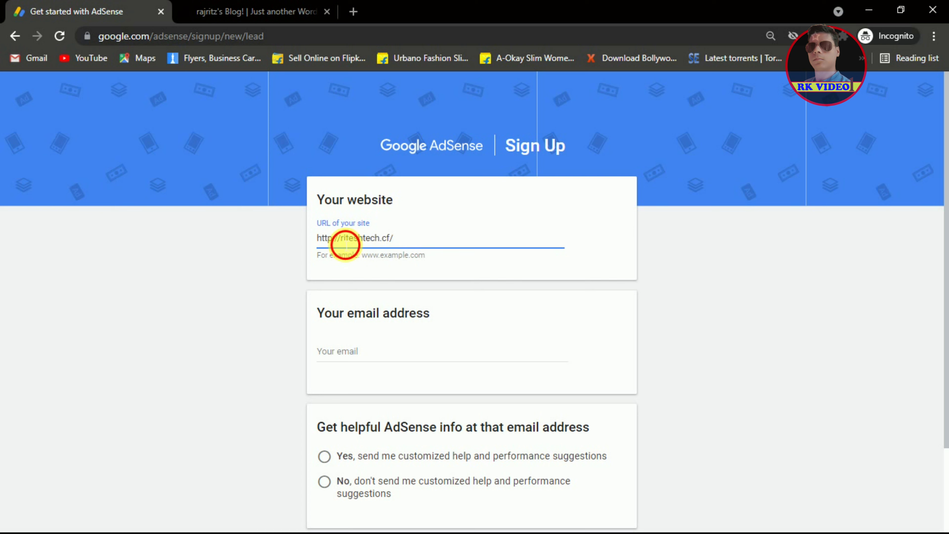
key("BackSpace")
key("BackSpace")
key("BackSpace")
key("BackSpace")
key("BackSpace")
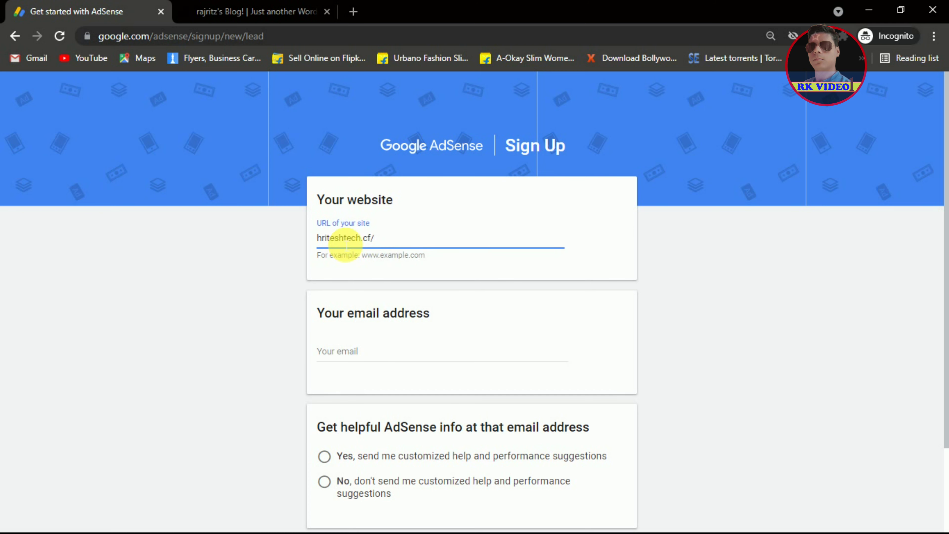
key("BackSpace")
left_click(389, 239)
key("BackSpace")
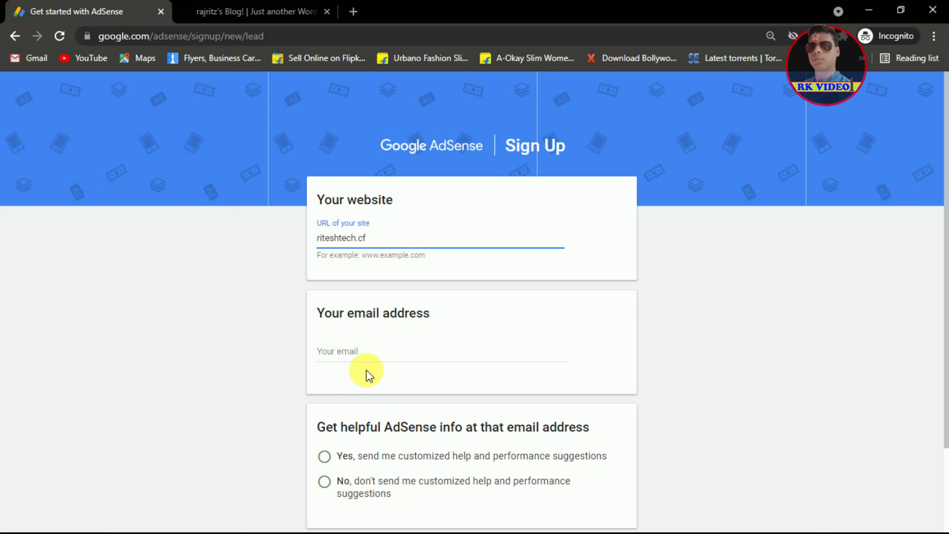
- Fill in the account e-mail from suggestions, opt in to suggestions with Yes, and save
left_click(372, 361)
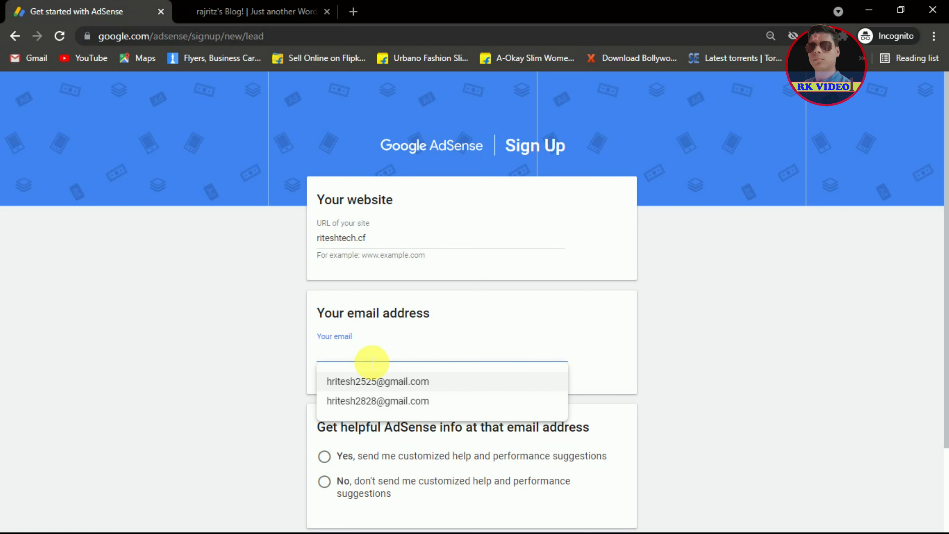
left_click(367, 383)
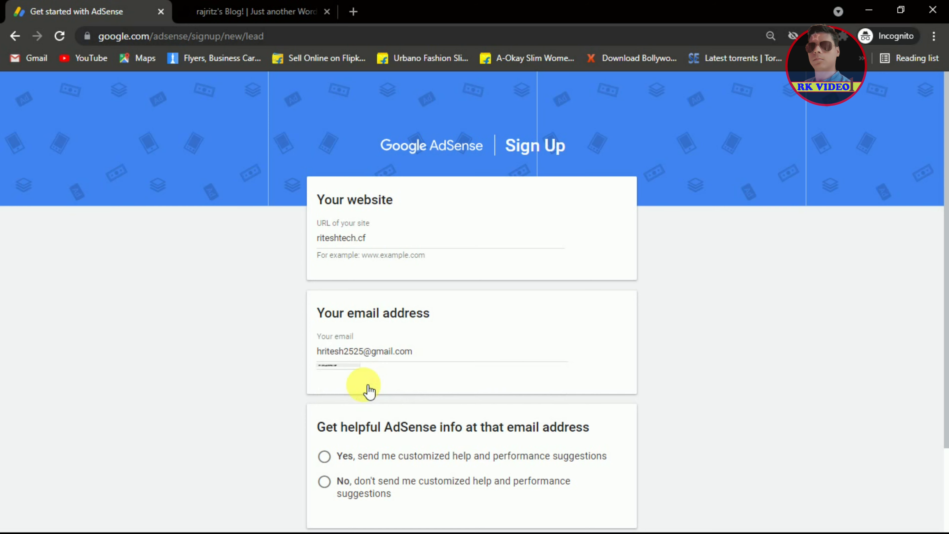
scroll(943, 243, "down", 3)
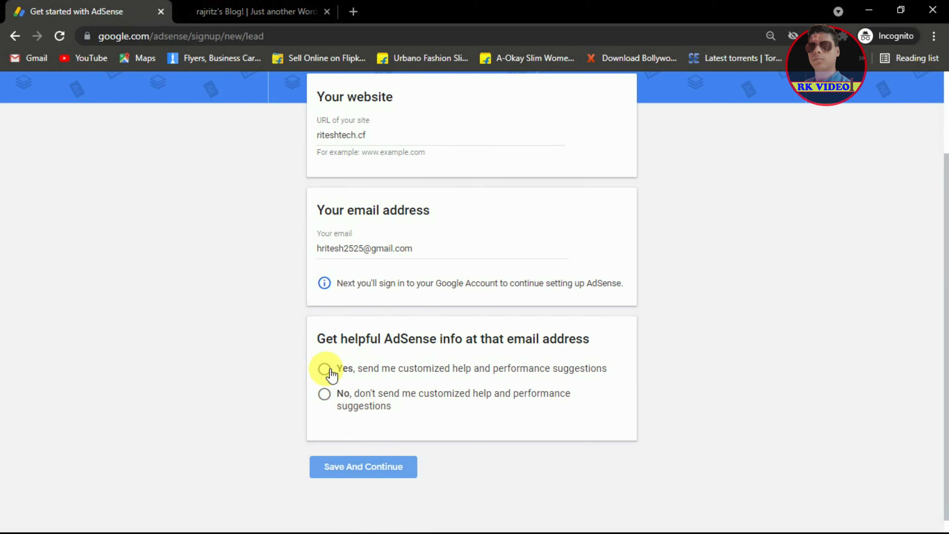
left_click(324, 368)
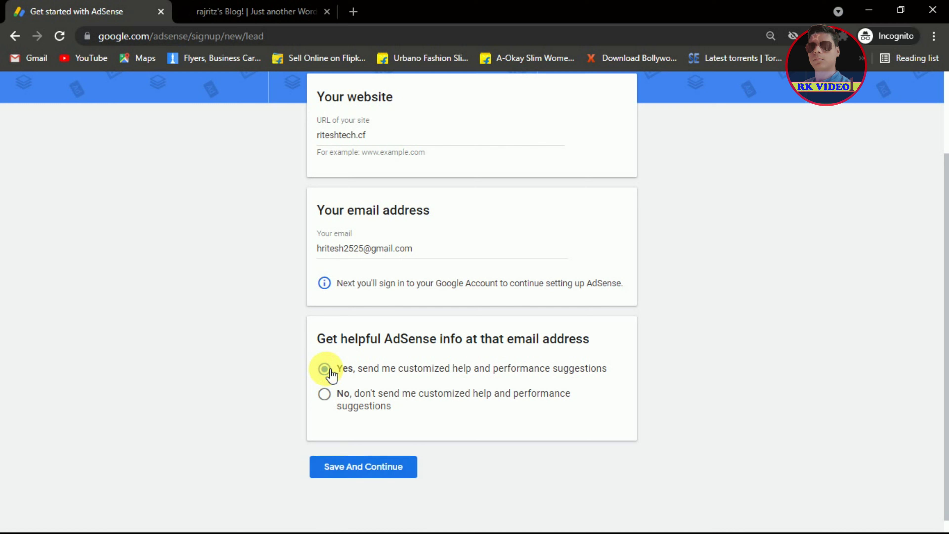
left_click(371, 470)
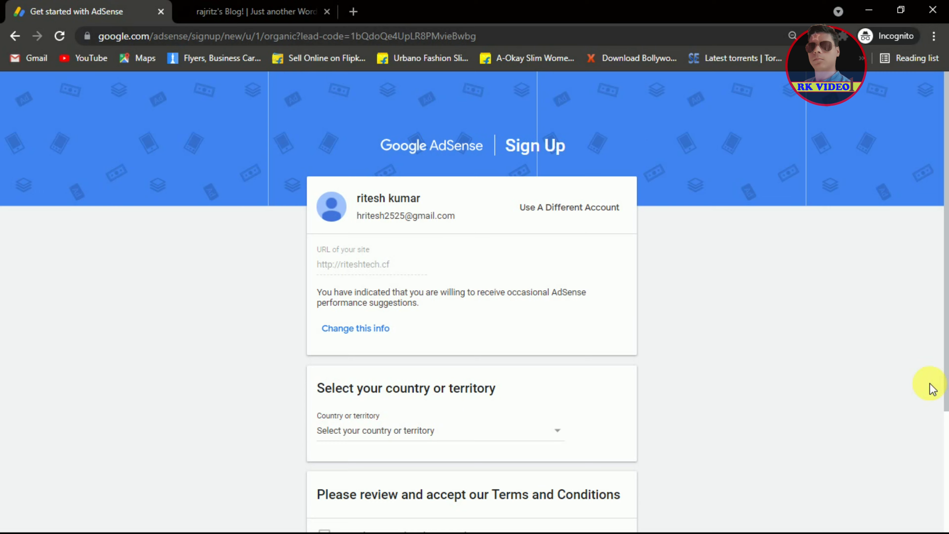
- Choose India as the country, accept the AdSense agreement, and create the account
scroll(932, 389, "down", 1)
scroll(931, 389, "down", 2)
scroll(931, 389, "down", 1)
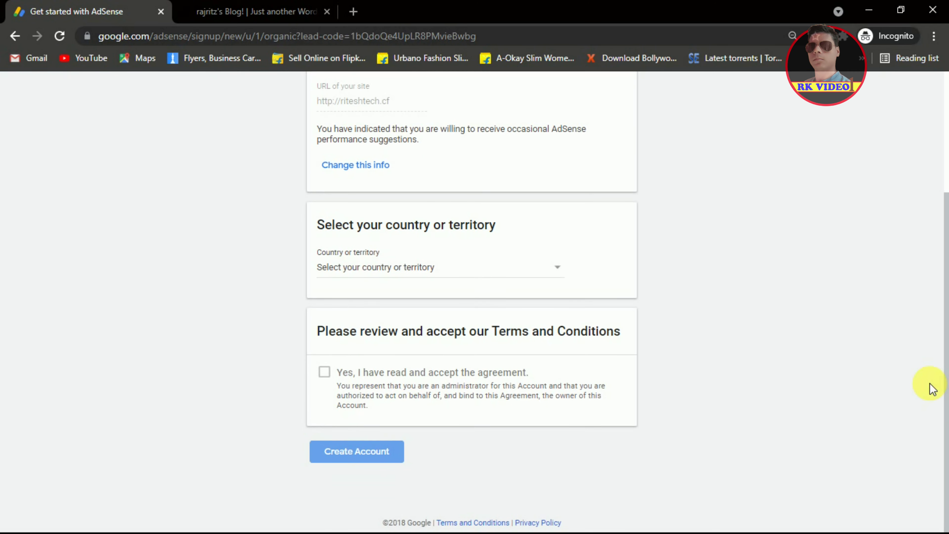
left_click(431, 272)
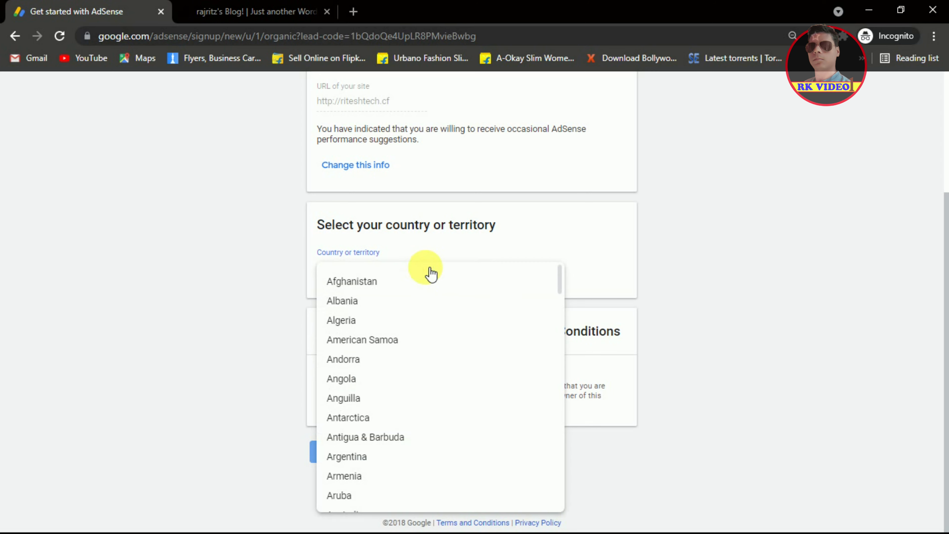
scroll(372, 361, "down", 20)
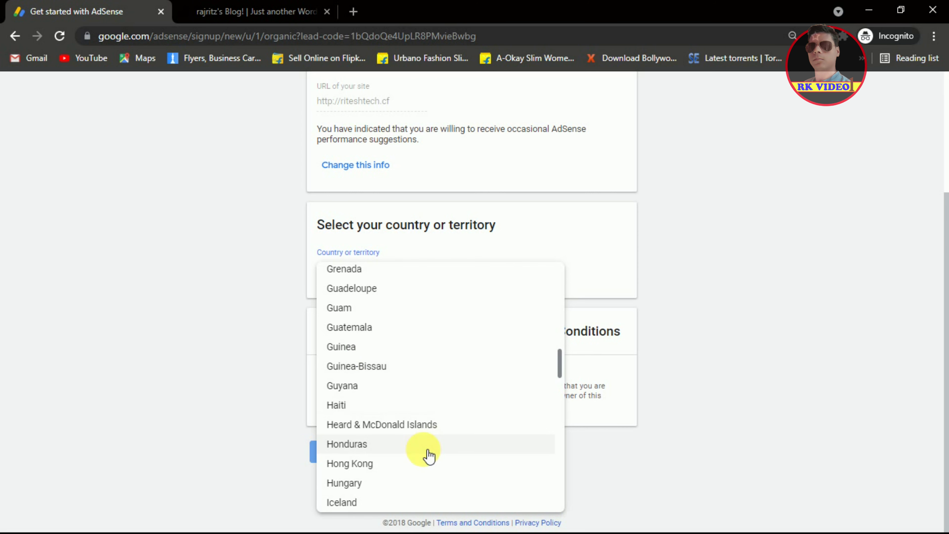
key("Down")
key("Down")
key("Down")
key("Down")
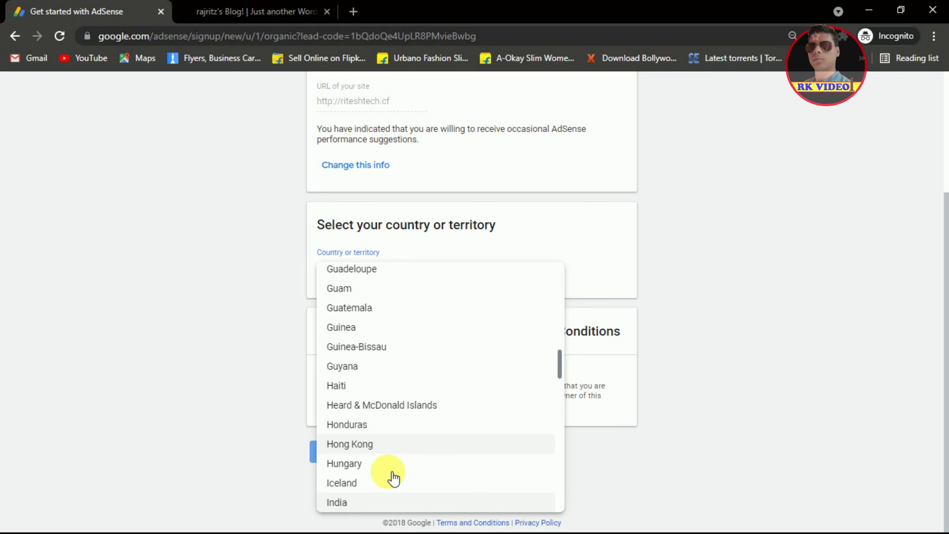
left_click(358, 505)
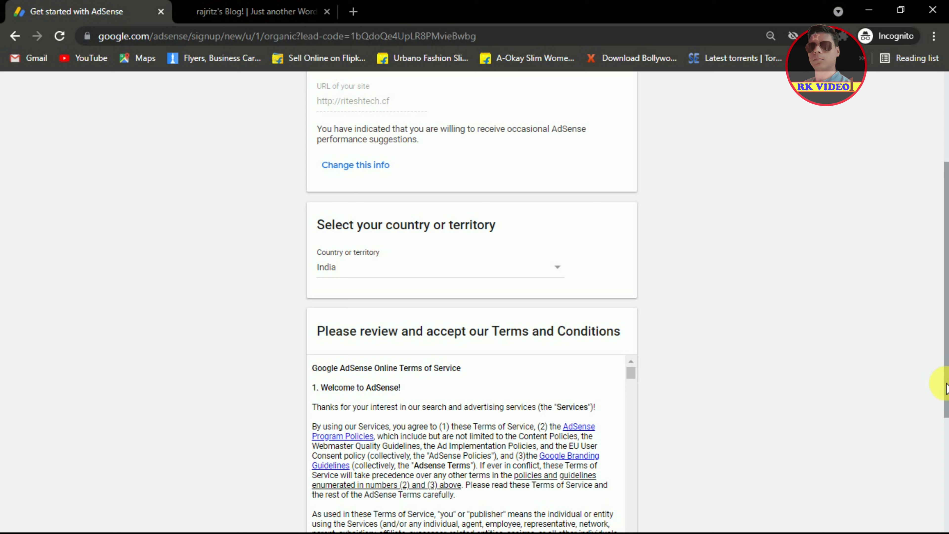
left_click_drag(945, 389, 947, 476)
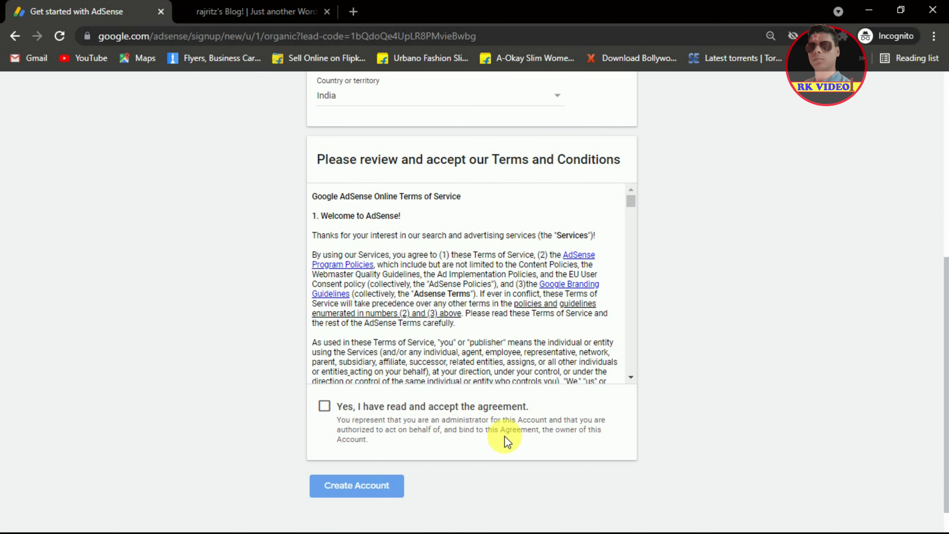
left_click(324, 406)
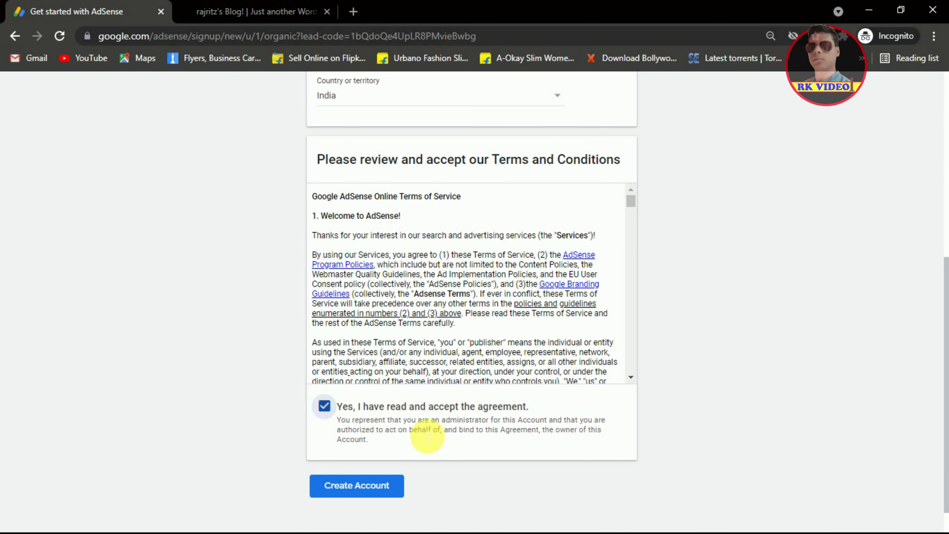
left_click(347, 486)
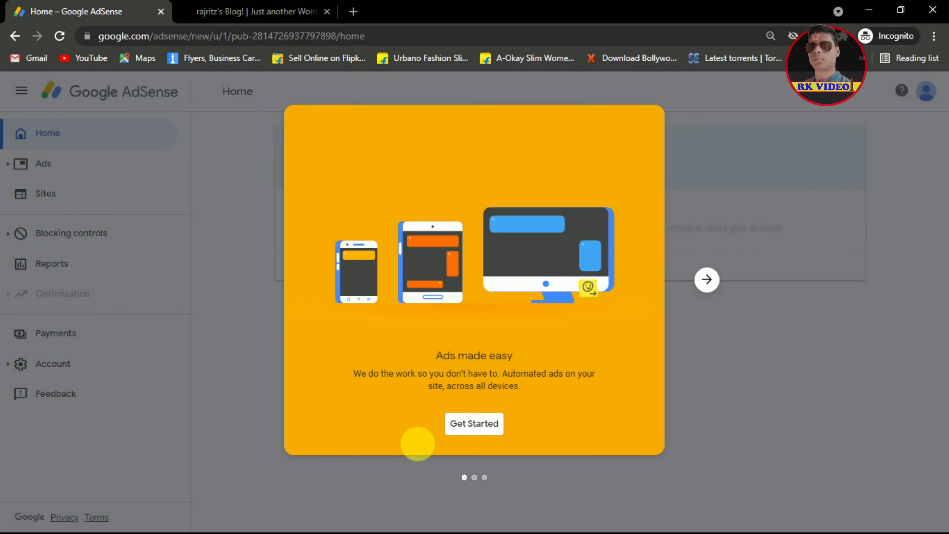
- Start the payment address form and enter the payee name, first address line and city
left_click(480, 425)
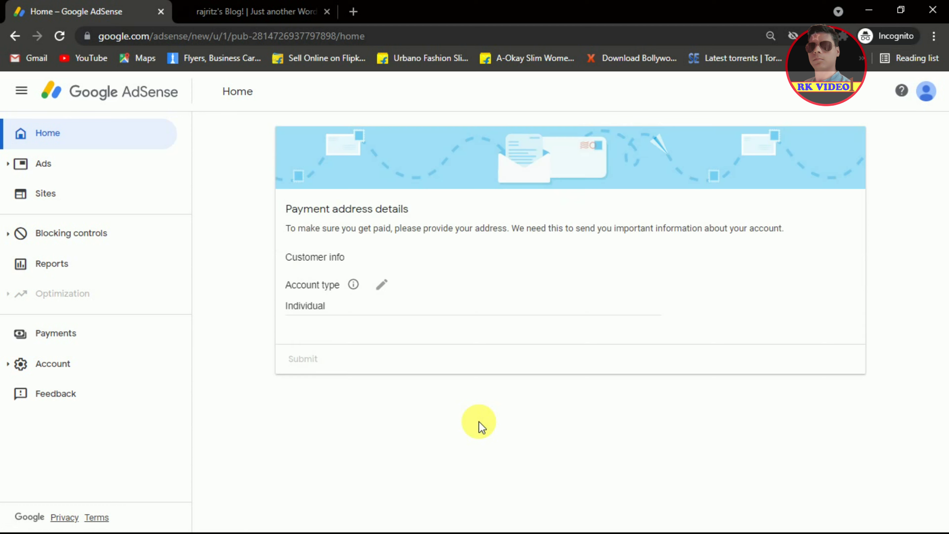
left_click(483, 427)
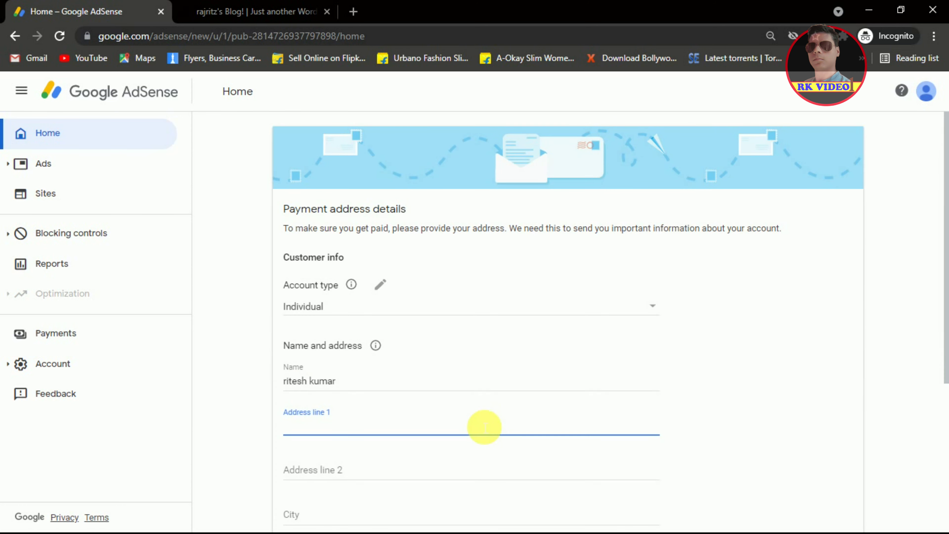
left_click(346, 386)
left_click_drag(340, 382, 279, 382)
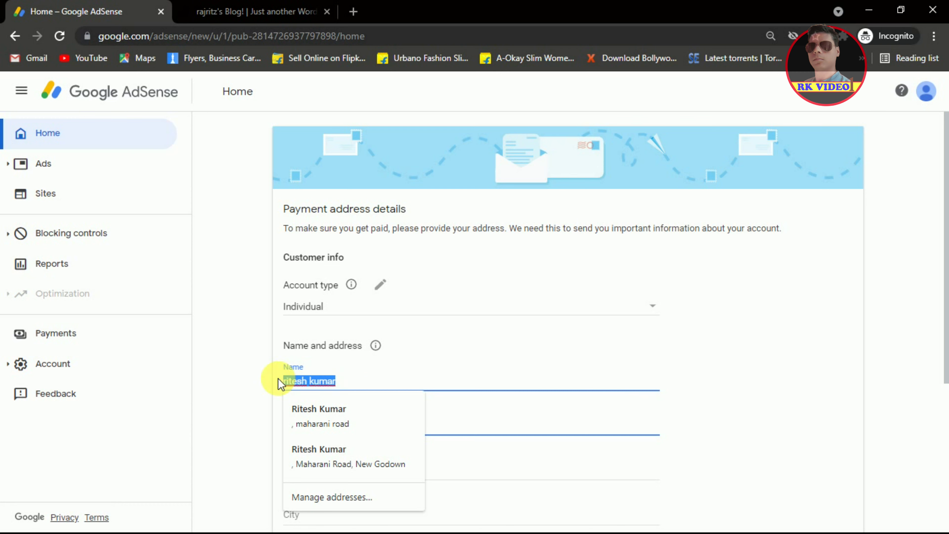
type("raj kr")
left_click(317, 432)
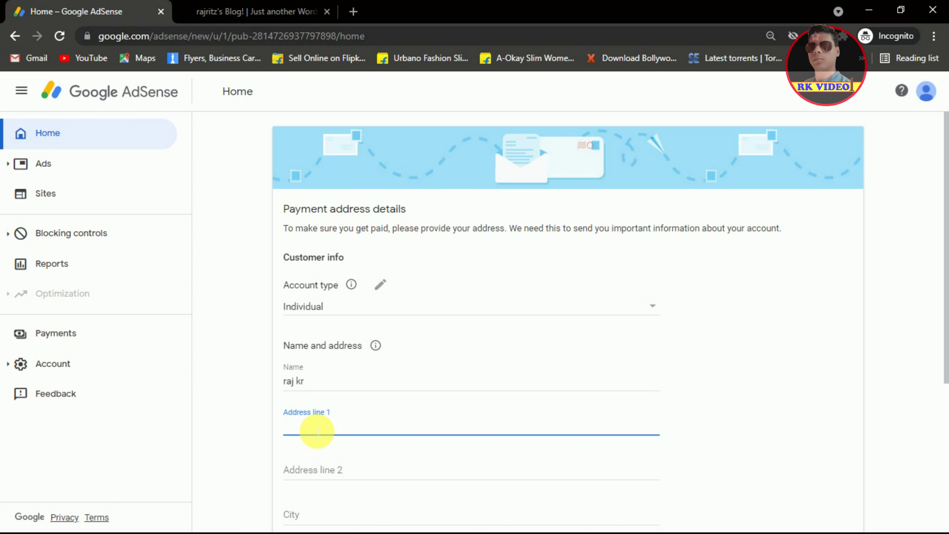
type("delhi")
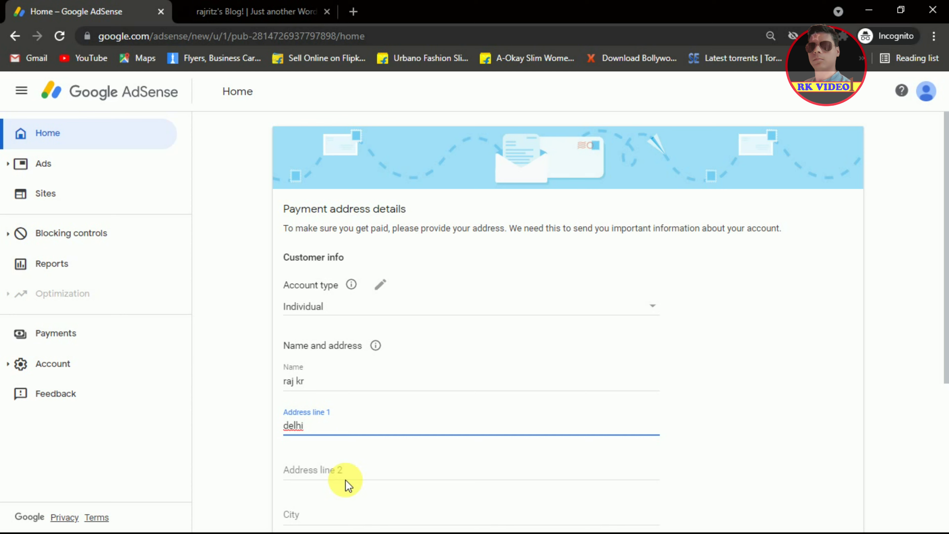
left_click(323, 522)
type("delhi")
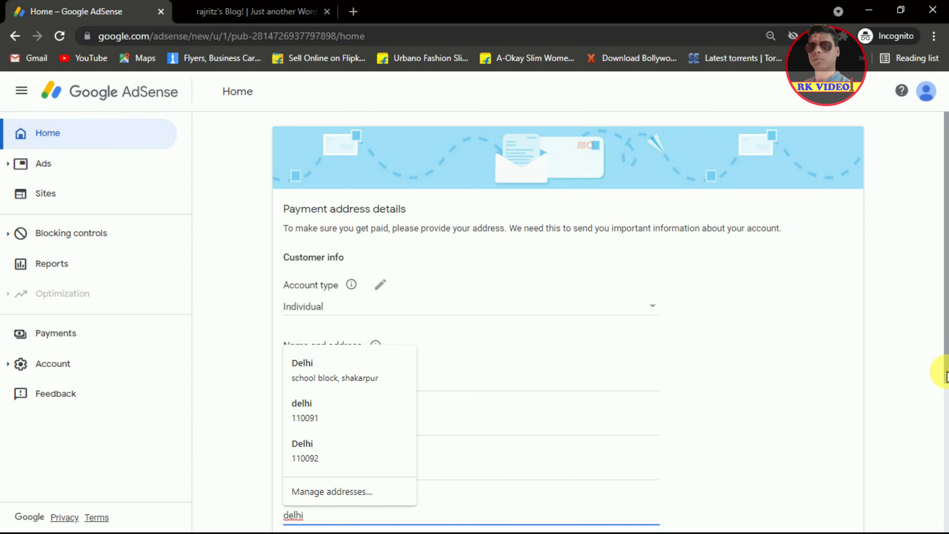
- Enter the postal code, pick the state, and submit the payment address
scroll(945, 418, "down", 3)
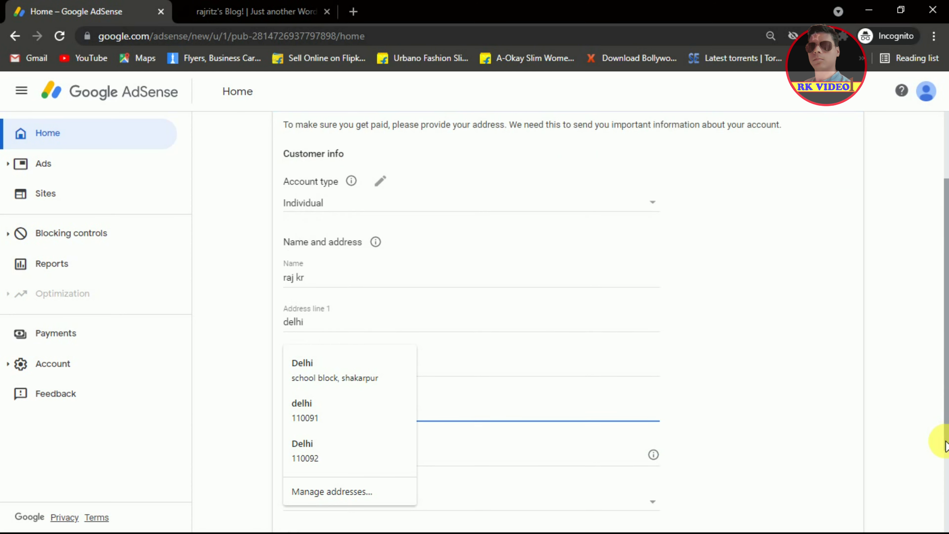
left_click_drag(946, 444, 944, 524)
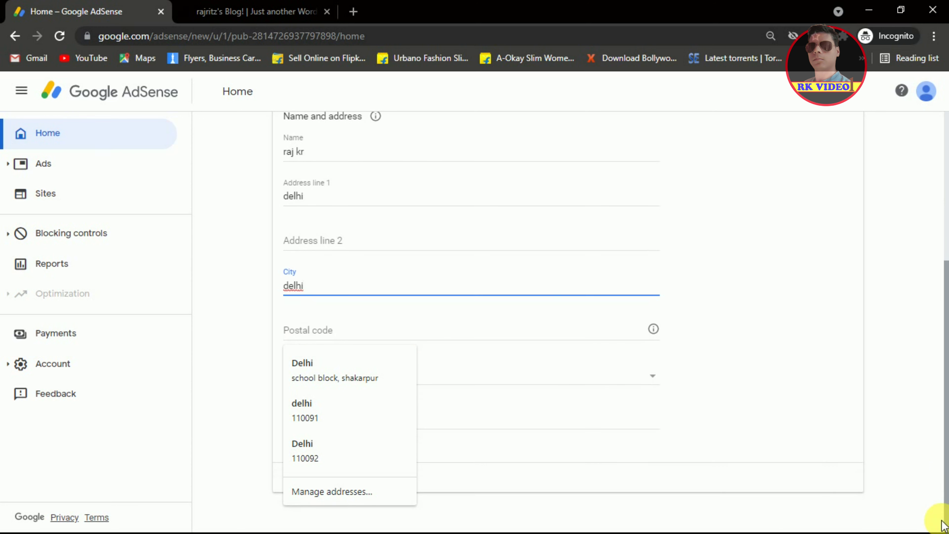
left_click(490, 330)
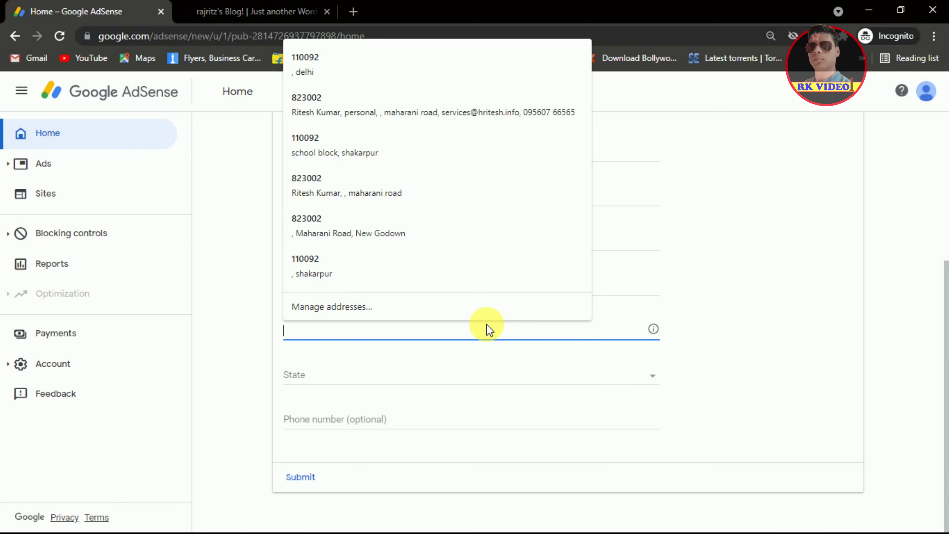
type("110091")
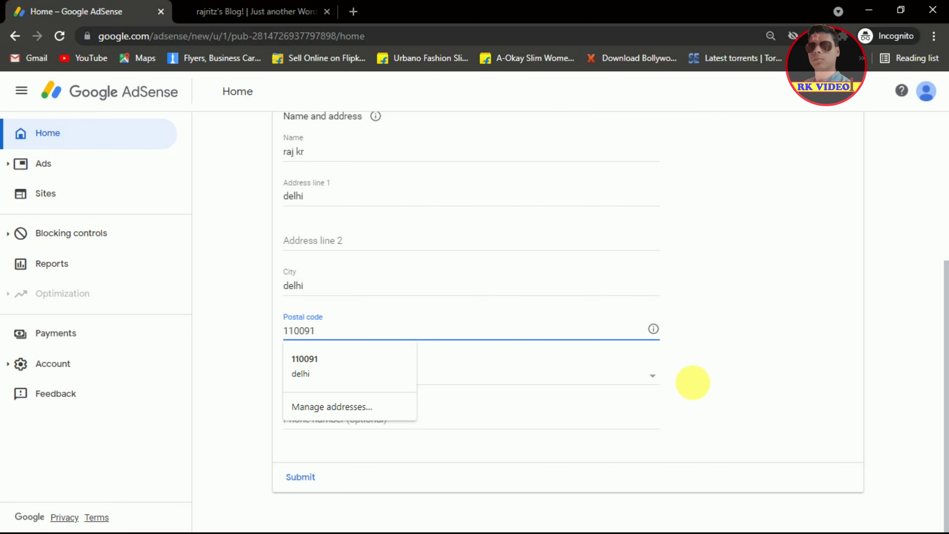
left_click(887, 398)
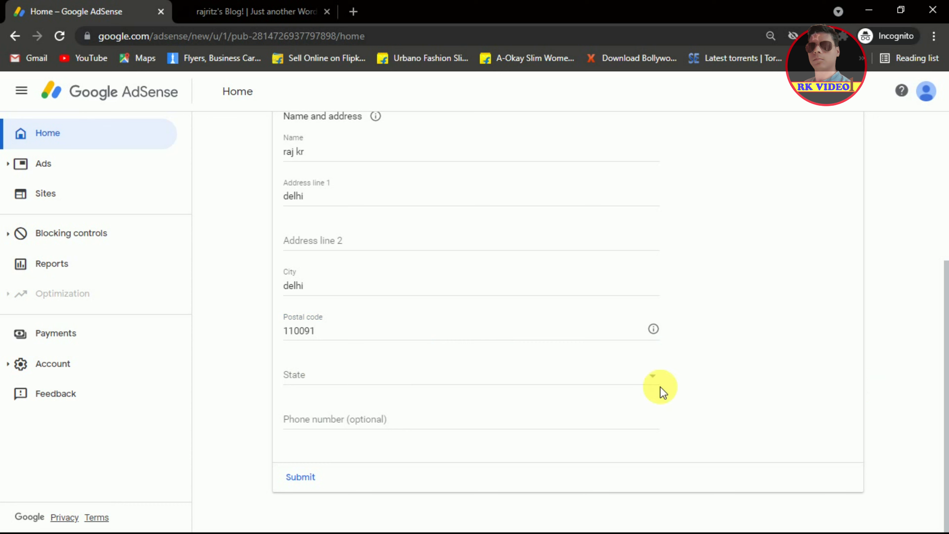
left_click(479, 377)
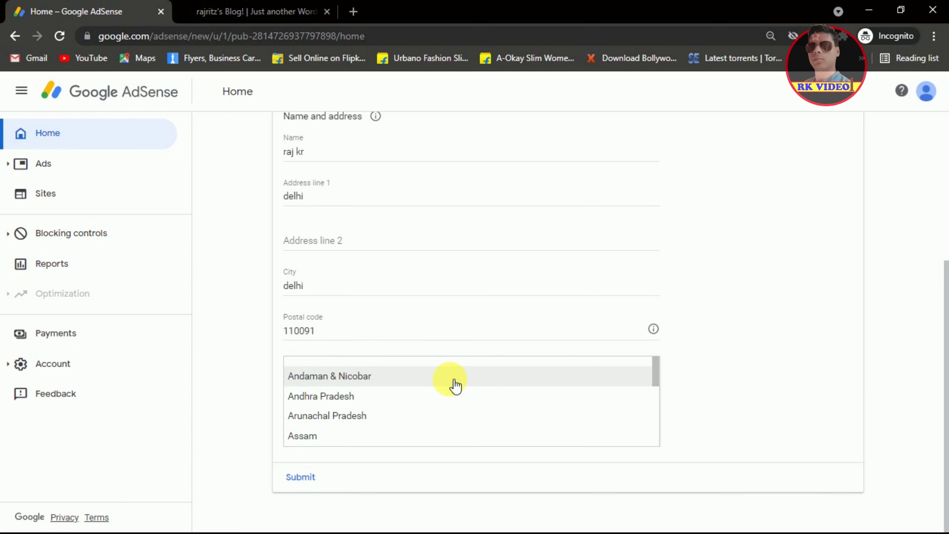
scroll(340, 415, "down", 2)
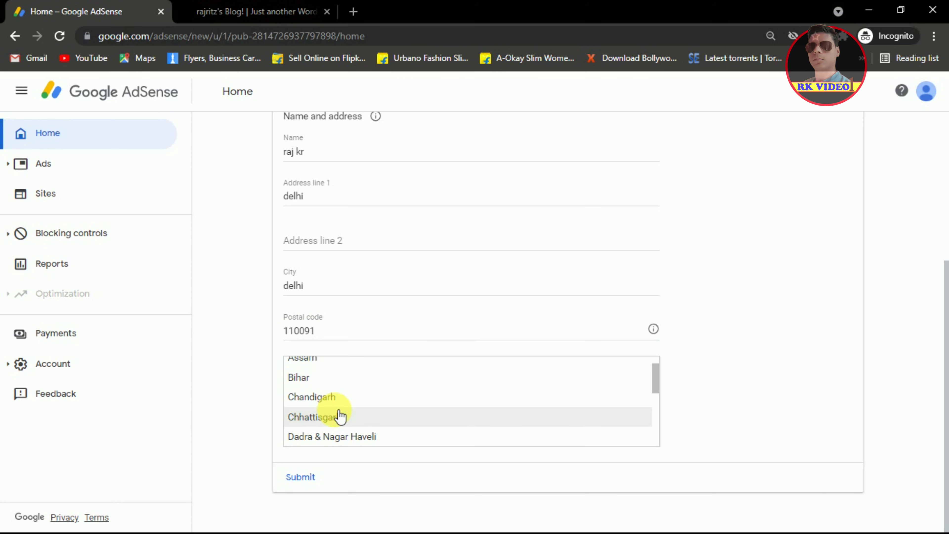
scroll(343, 422, "down", 1)
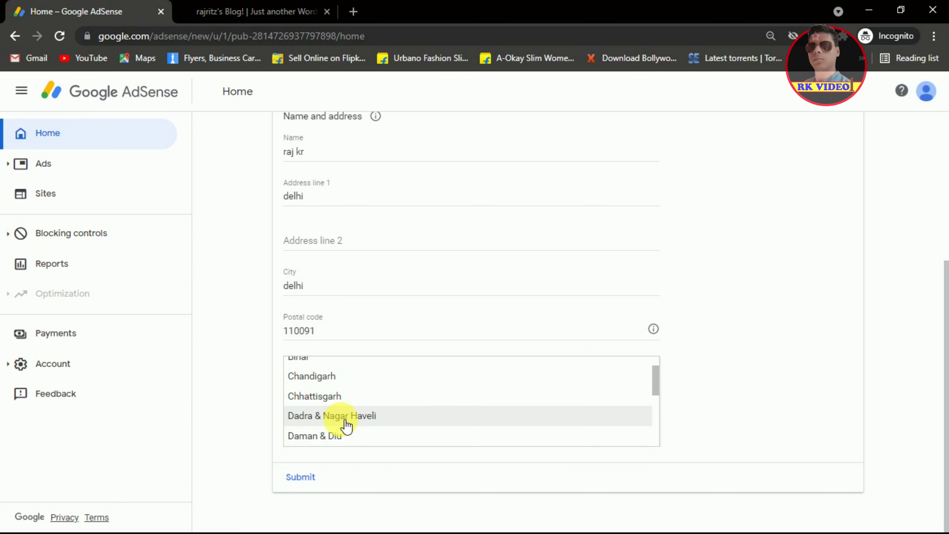
scroll(346, 425, "down", 1)
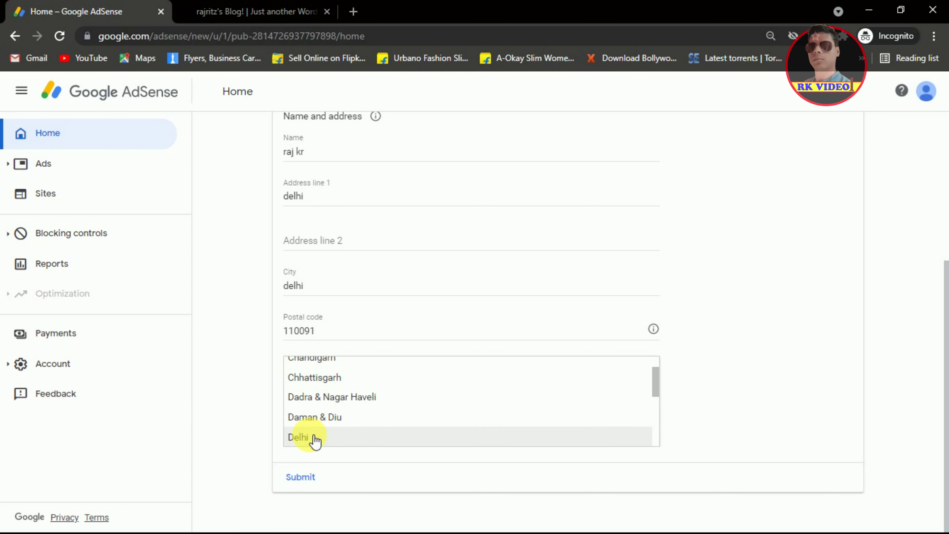
left_click(312, 439)
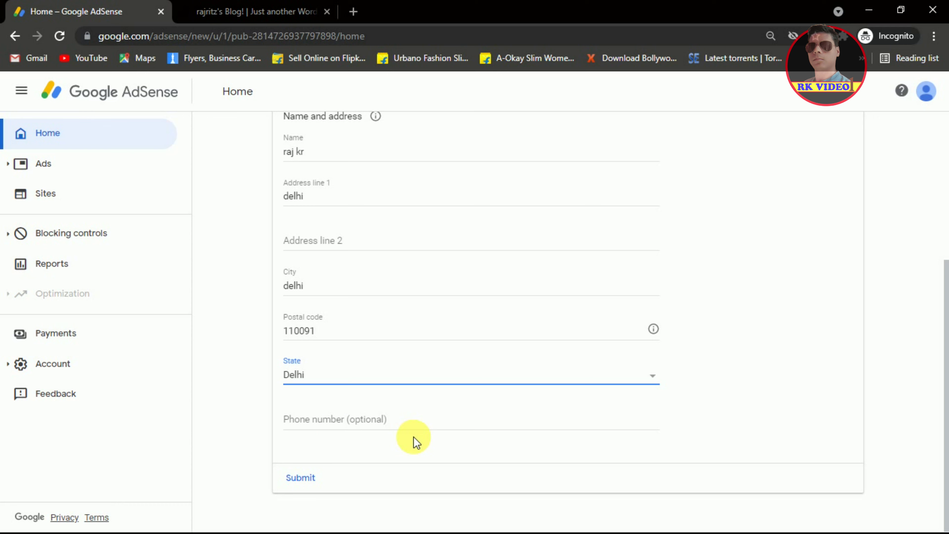
left_click(301, 478)
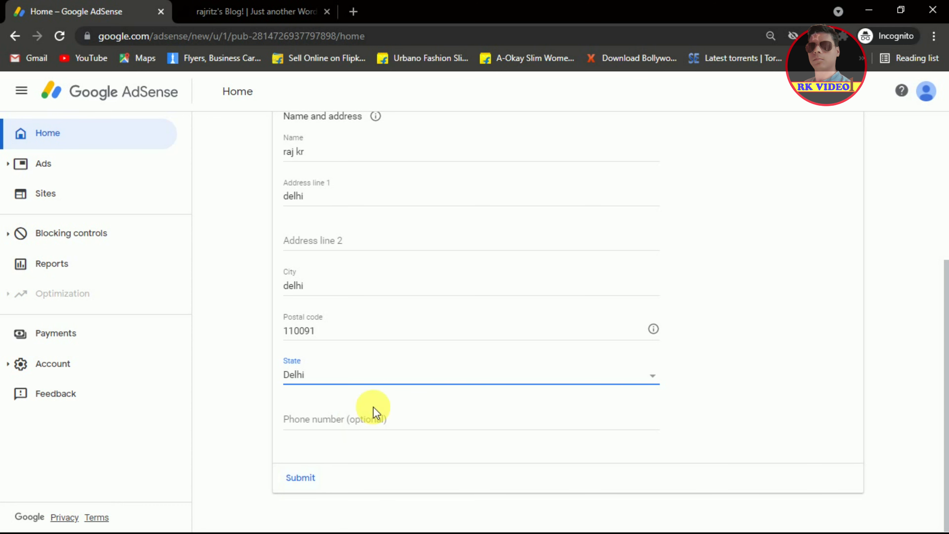
left_click(305, 478)
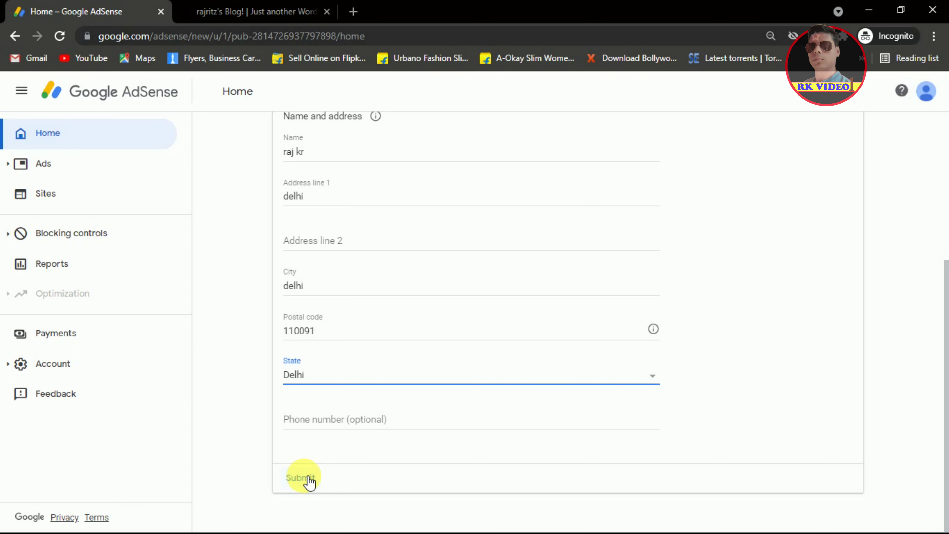
left_click(306, 482)
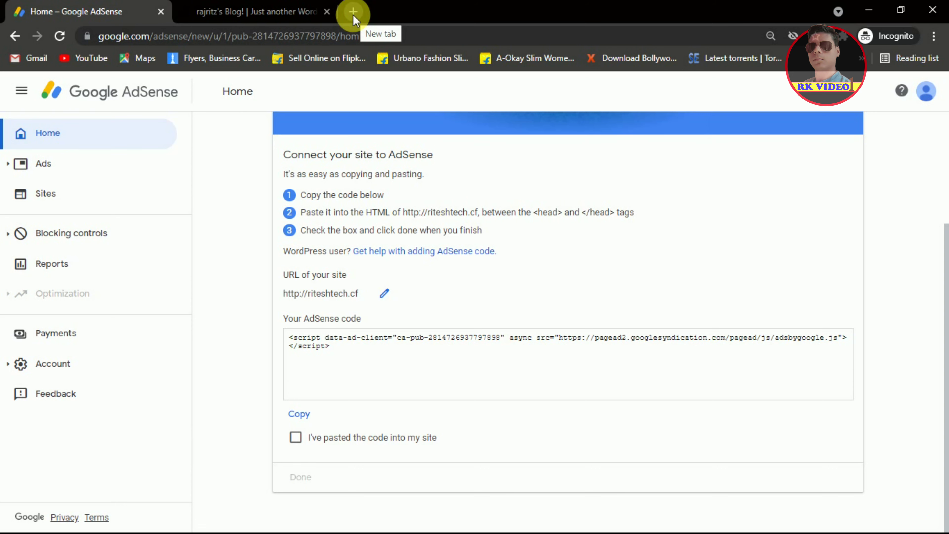
- Load riteshtech.cf/wp-admin/ in the blog tab to reach the WordPress login page
left_click(265, 14)
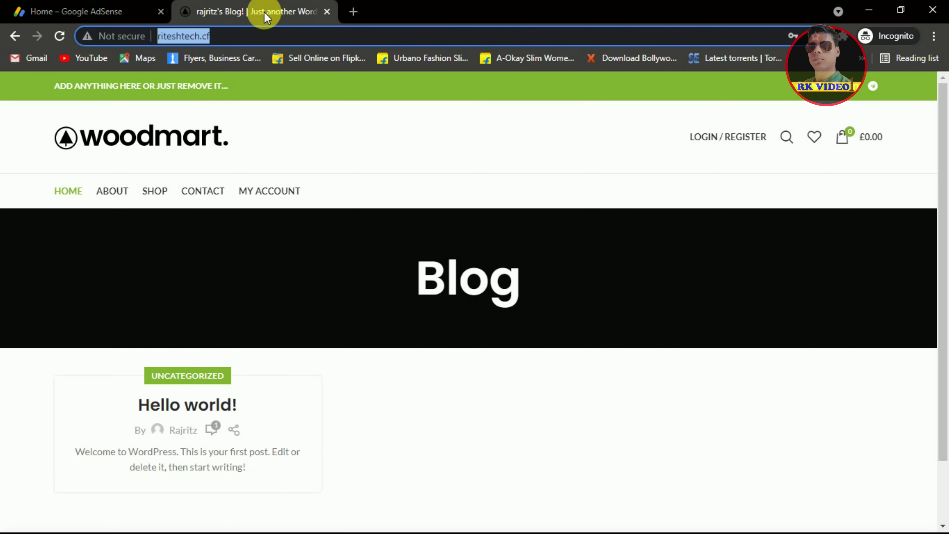
left_click(254, 42)
type("/")
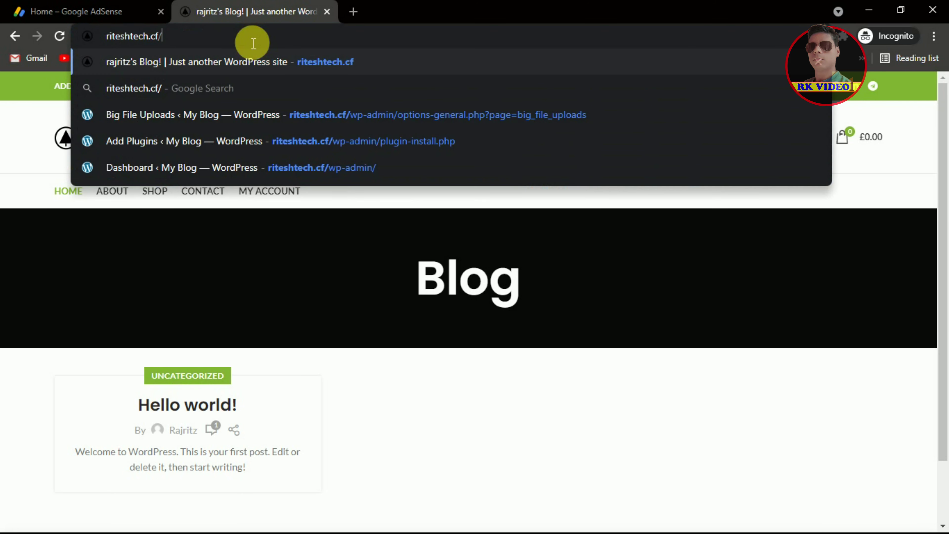
type("wp-admi")
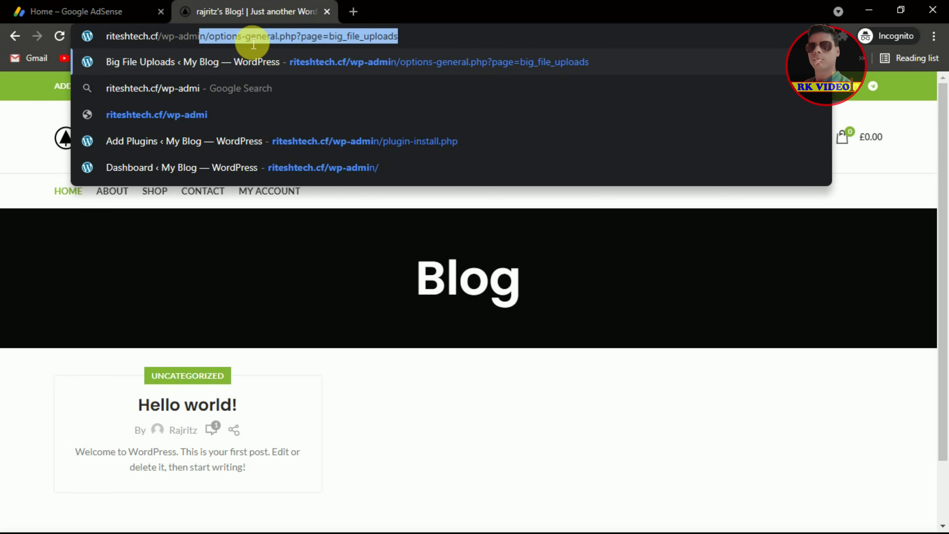
type("n")
key("Return")
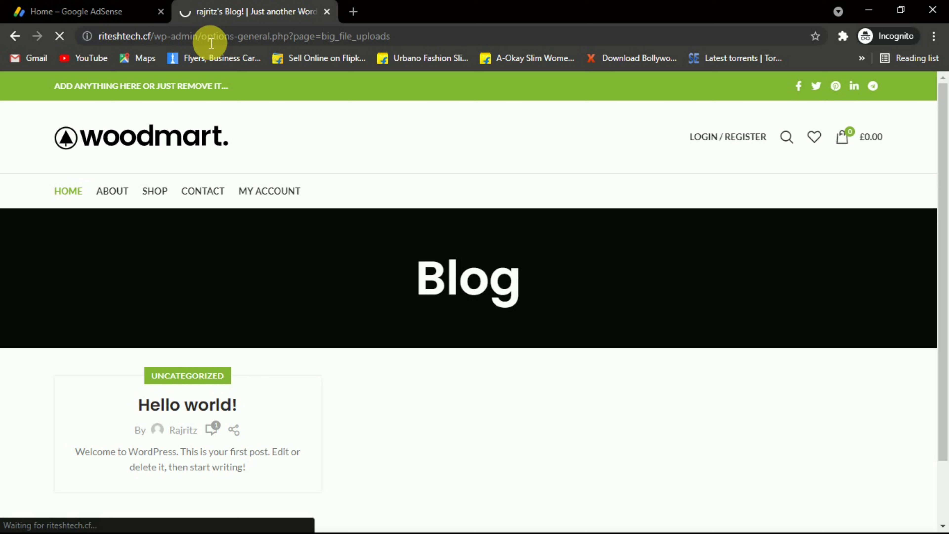
left_click(212, 44)
left_click(211, 44)
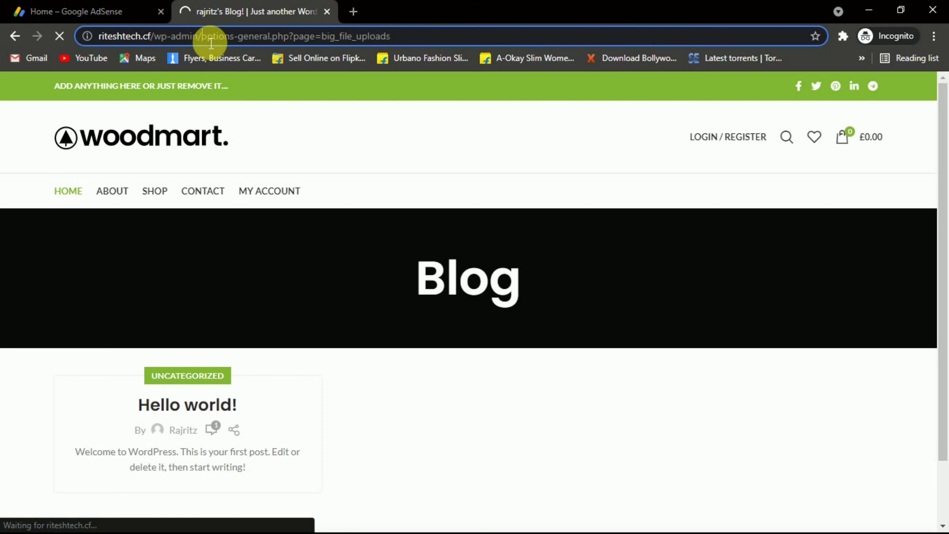
left_click_drag(211, 44, 475, 40)
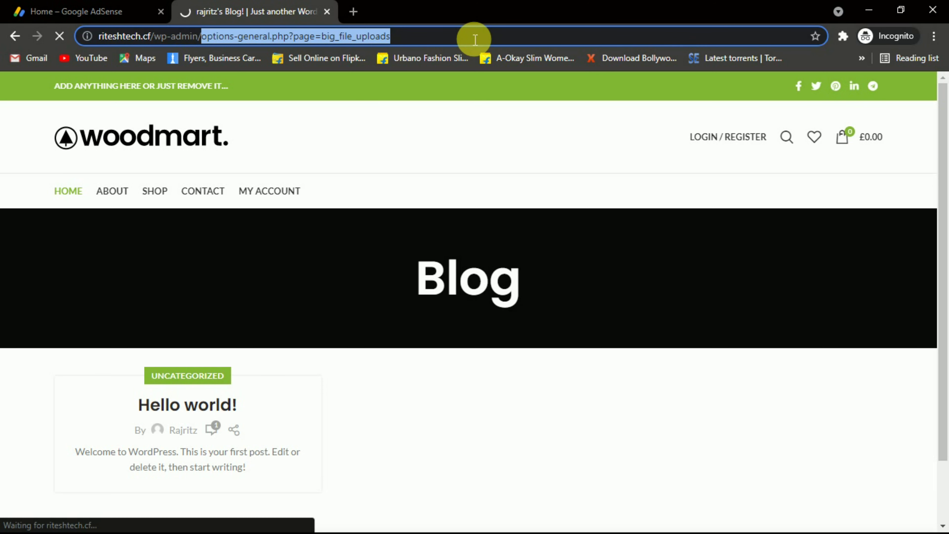
key("BackSpace")
key("Return")
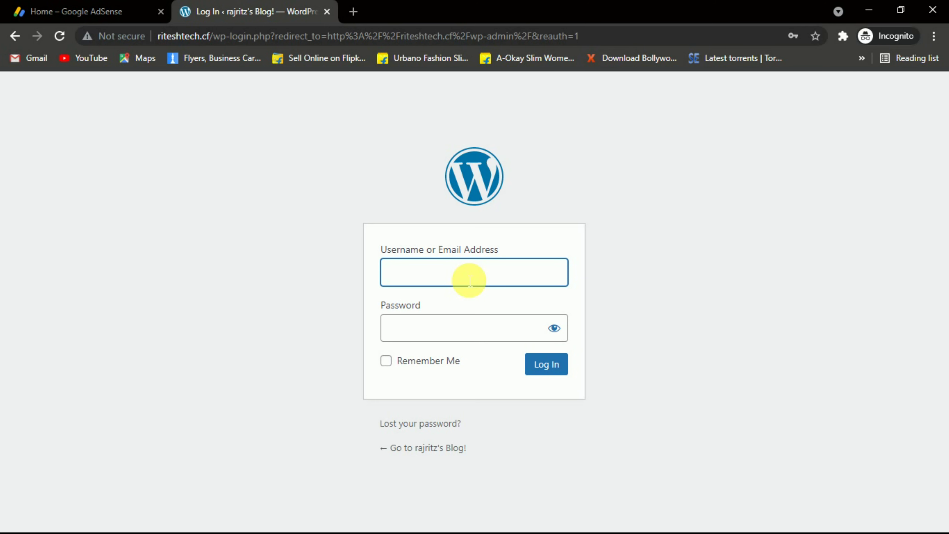
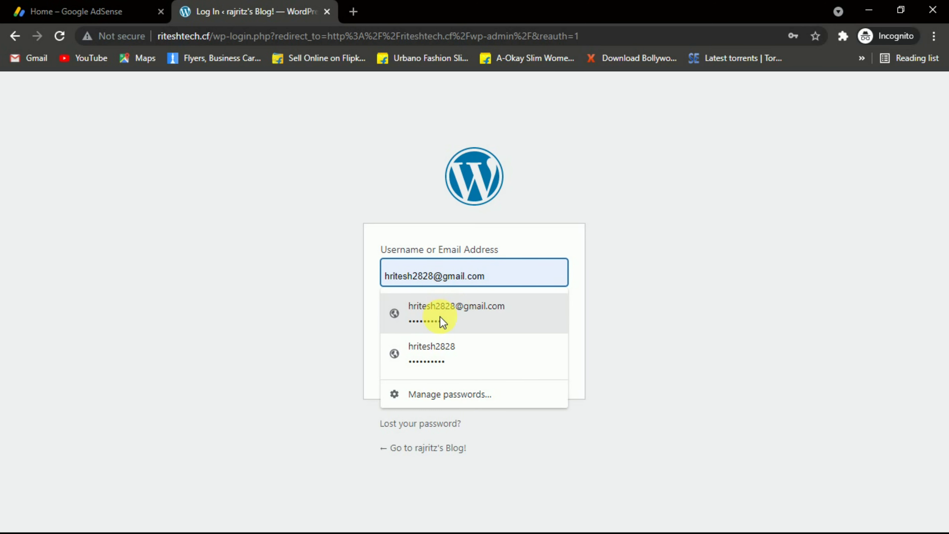
- Try logging in twice with Chrome's saved autofill credentials
left_click(442, 321)
left_click(545, 365)
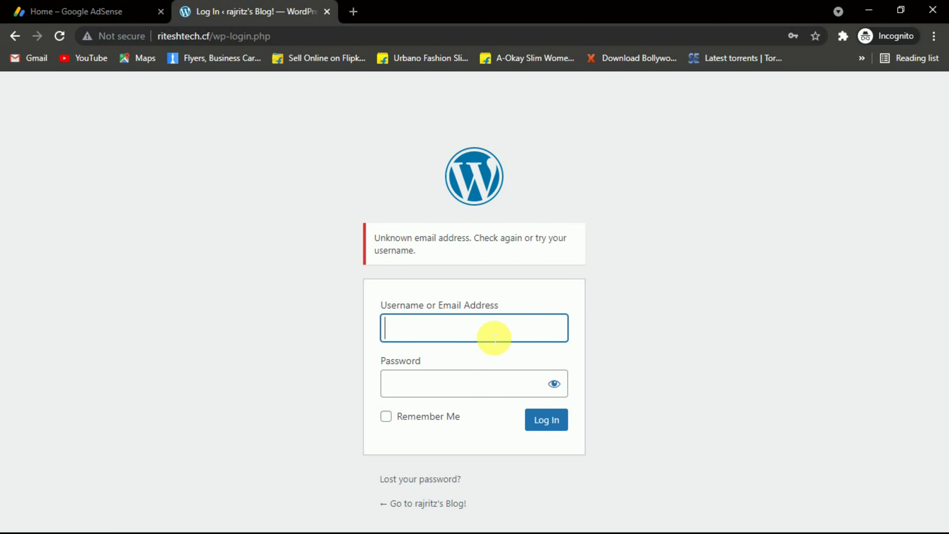
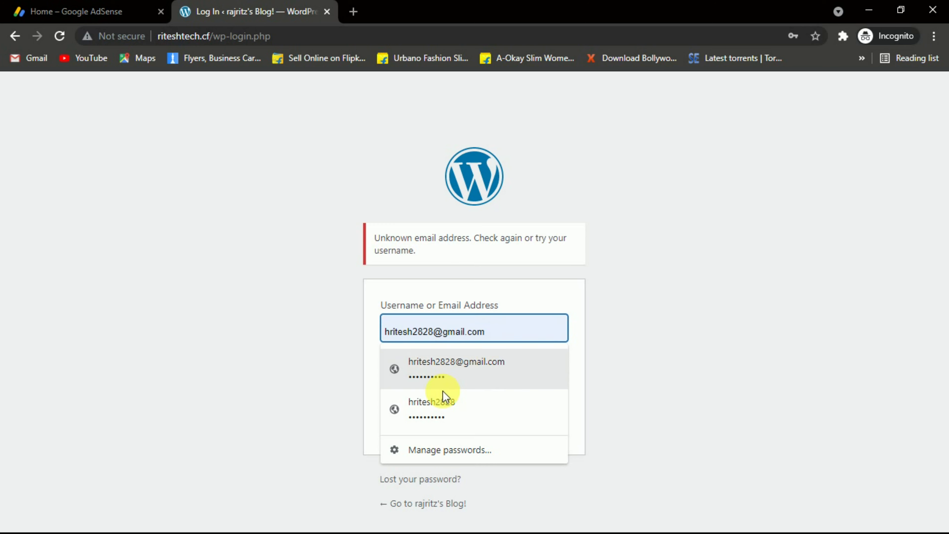
left_click(439, 407)
left_click(551, 421)
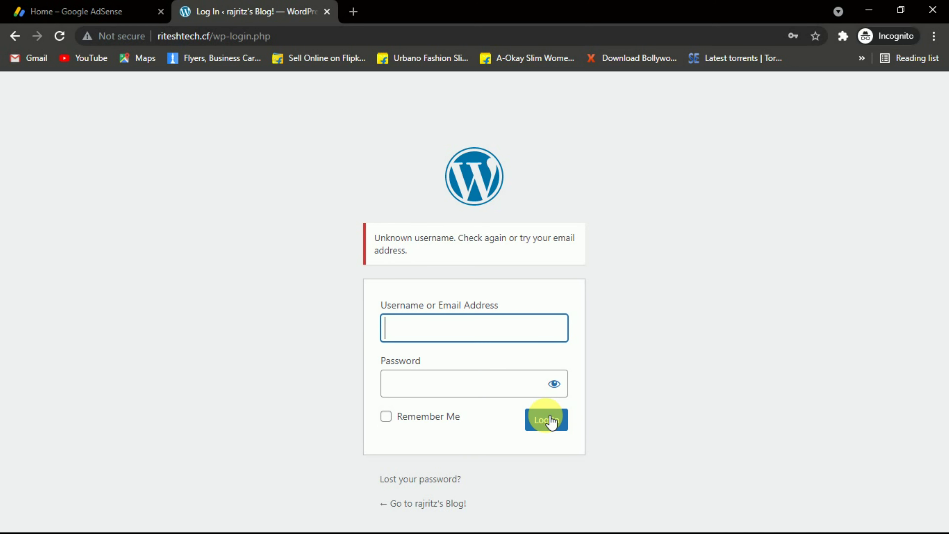
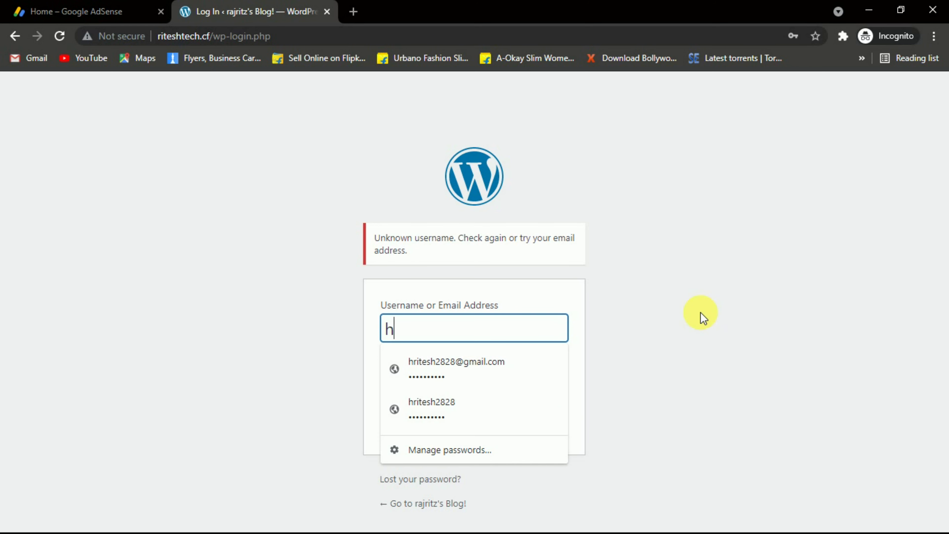
- Log in with the saved username and the account password
key("BackSpace")
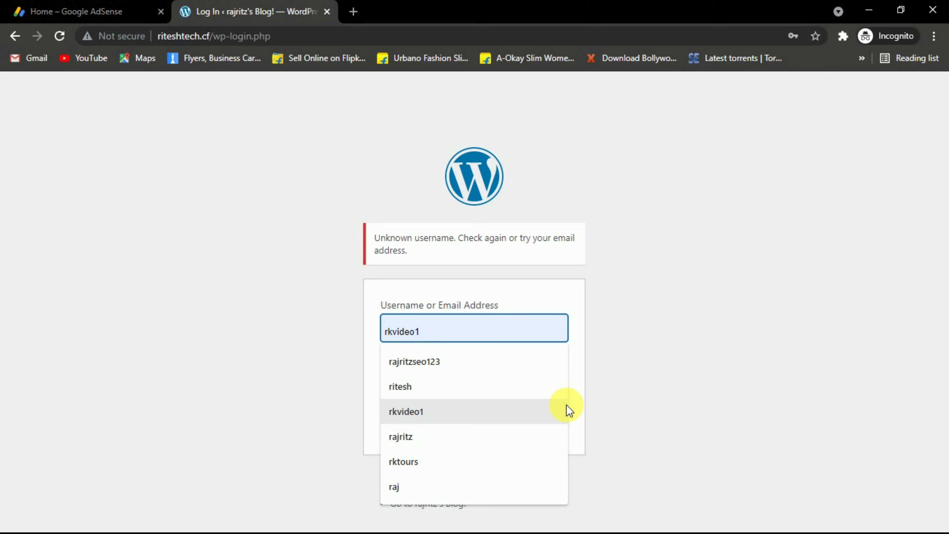
left_click(447, 434)
left_click(448, 389)
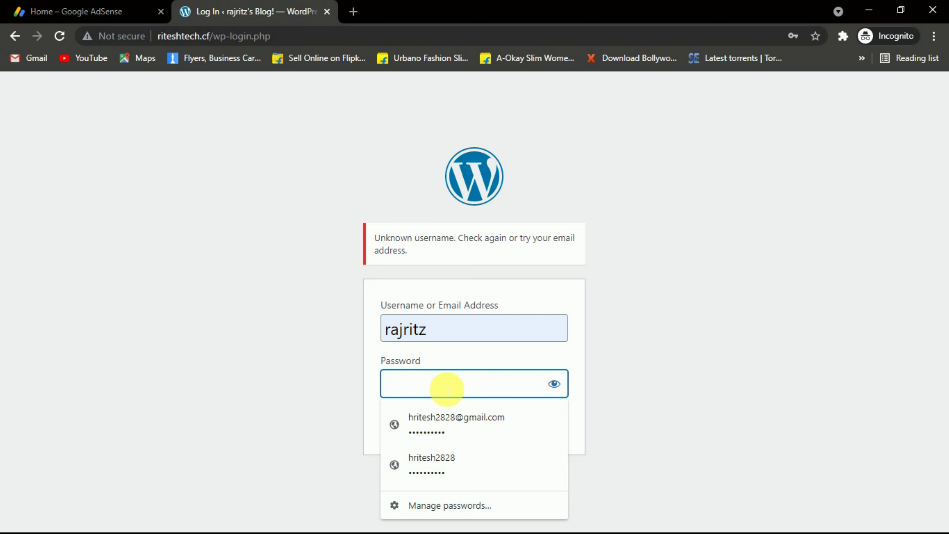
key("Return")
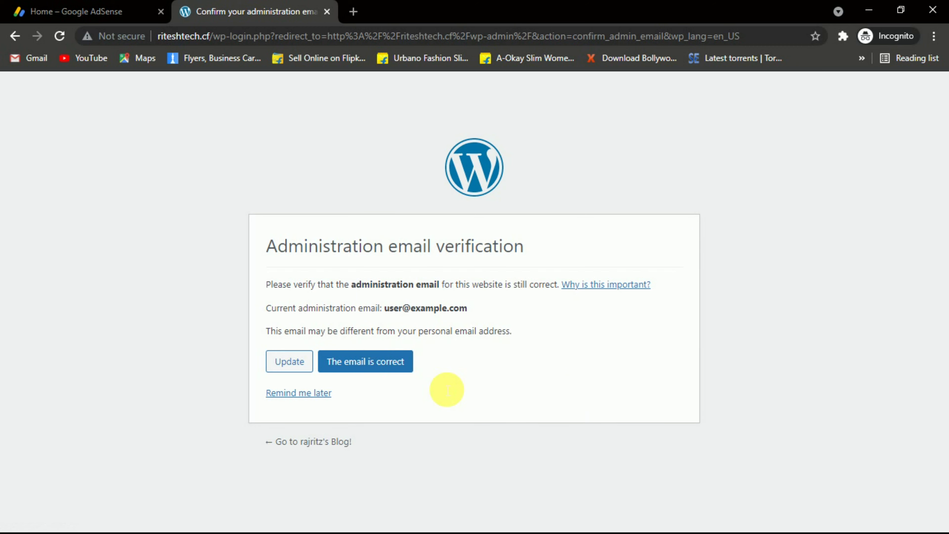
- Postpone the admin email check with 'Remind me later' and open Appearance > Theme Editor
left_click(308, 397)
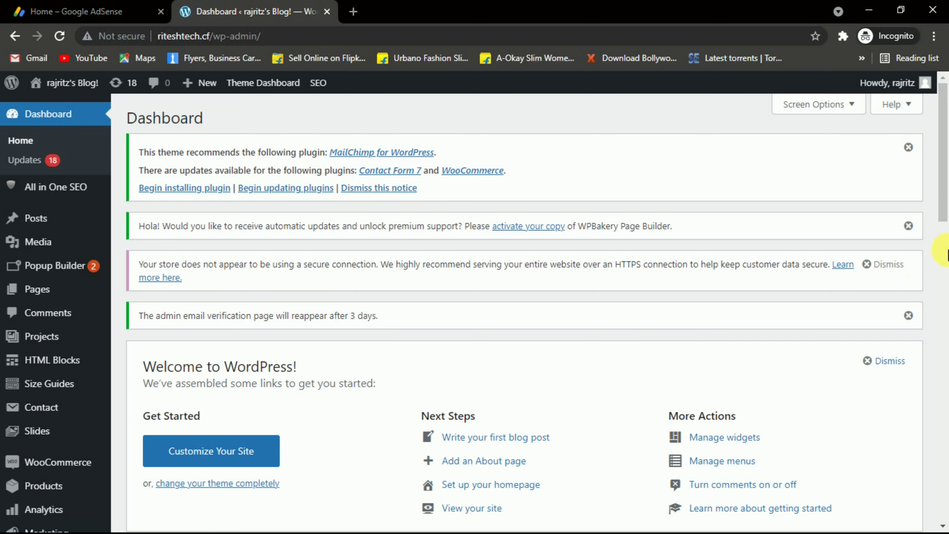
left_click_drag(943, 212, 944, 276)
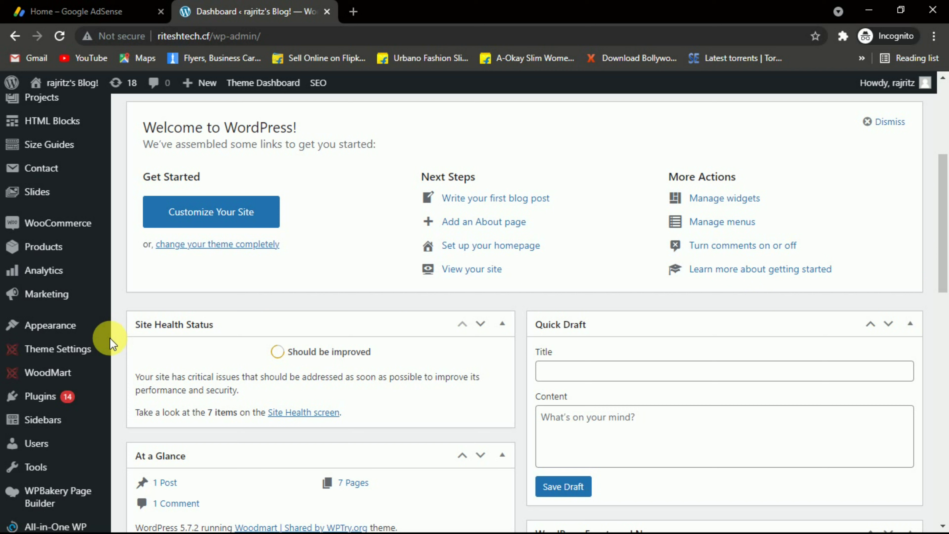
mouse_move(49, 324)
left_click(152, 333)
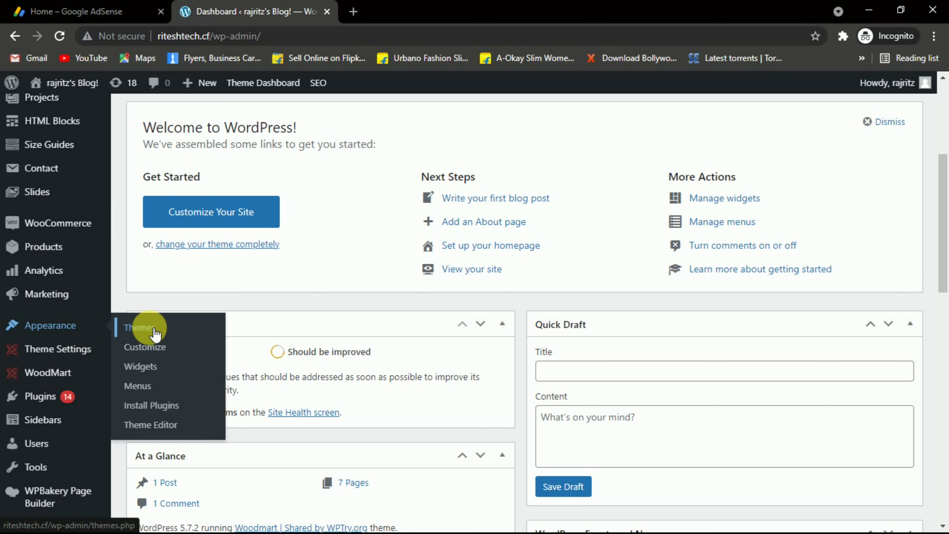
left_click(160, 430)
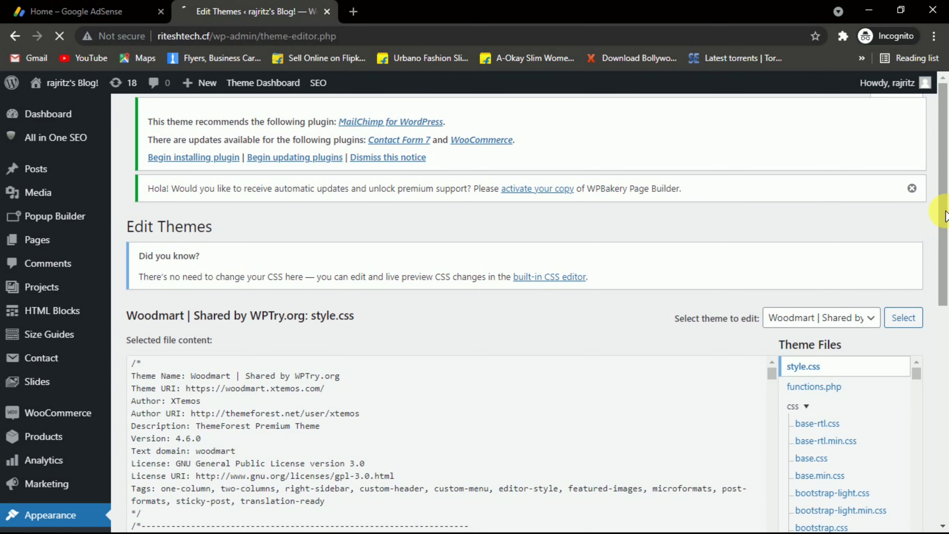
- Dismiss the theme-editing warning, open Woodmart's header.php, and switch back to the AdSense tab
left_click_drag(945, 216, 947, 318)
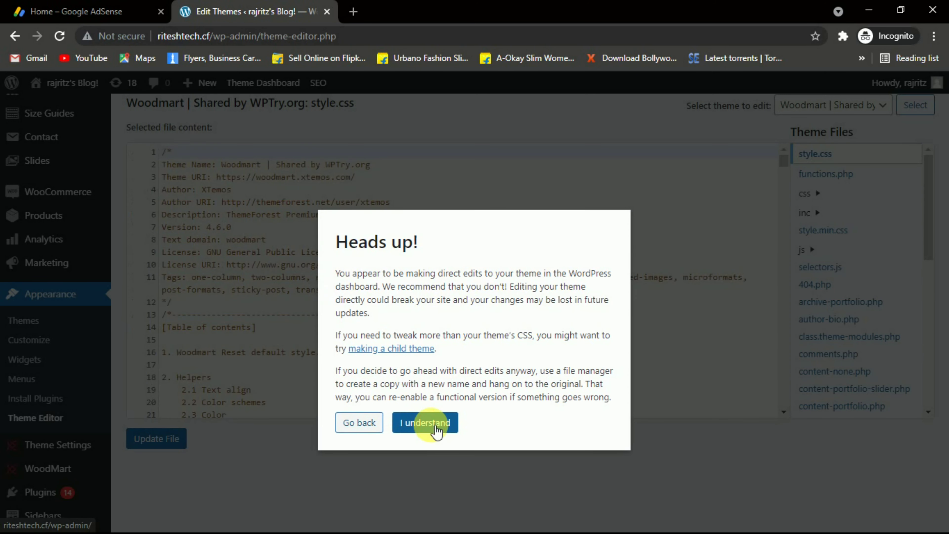
left_click(437, 426)
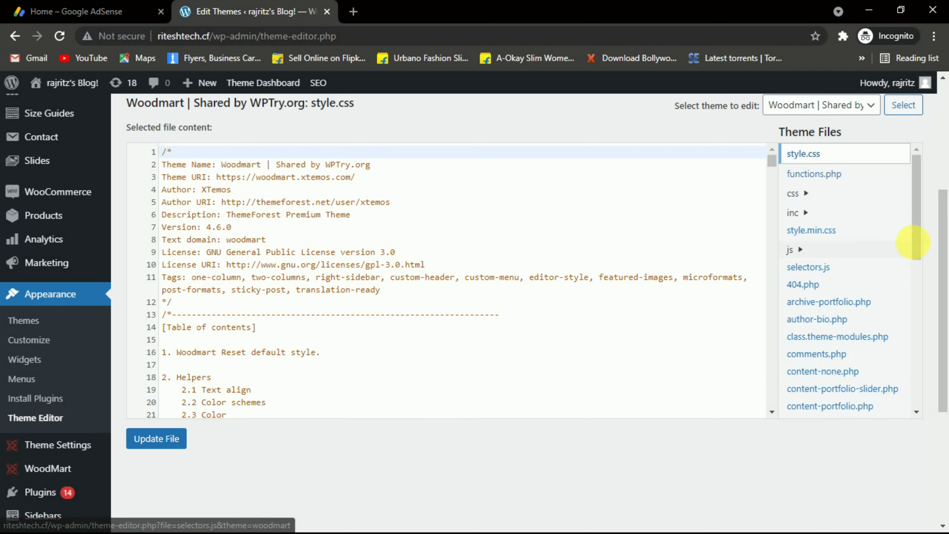
mouse_move(916, 241)
left_mouse_down()
mouse_move(911, 367)
mouse_move(908, 322)
left_mouse_up()
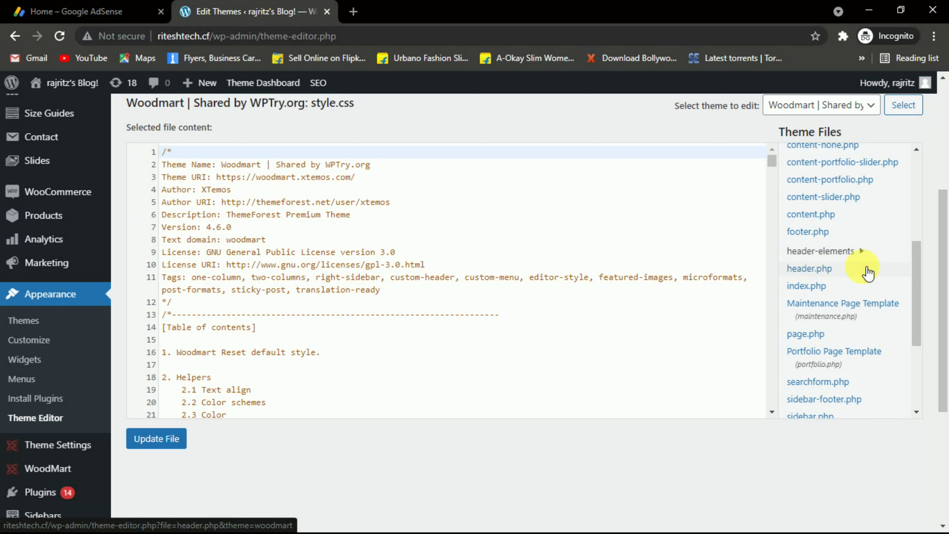
left_click_drag(916, 264, 913, 213)
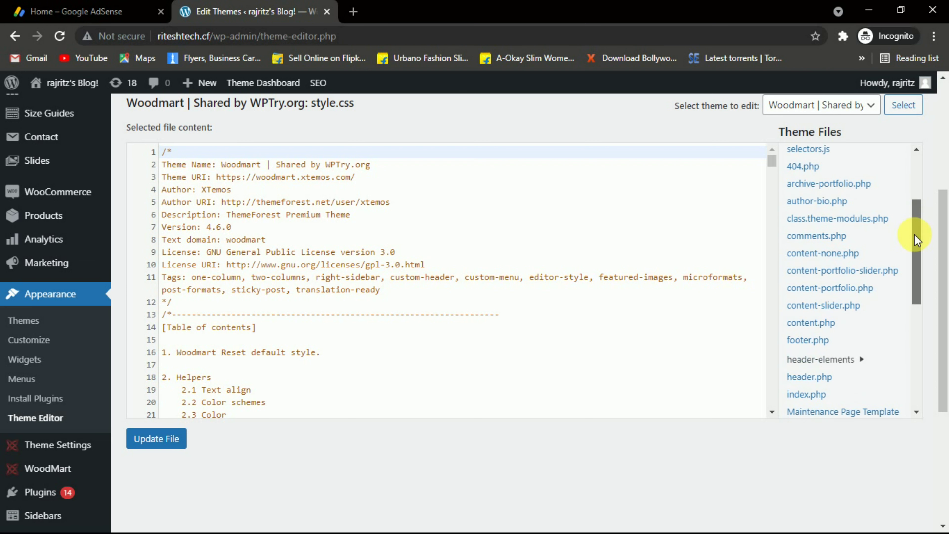
left_click_drag(914, 213, 915, 250)
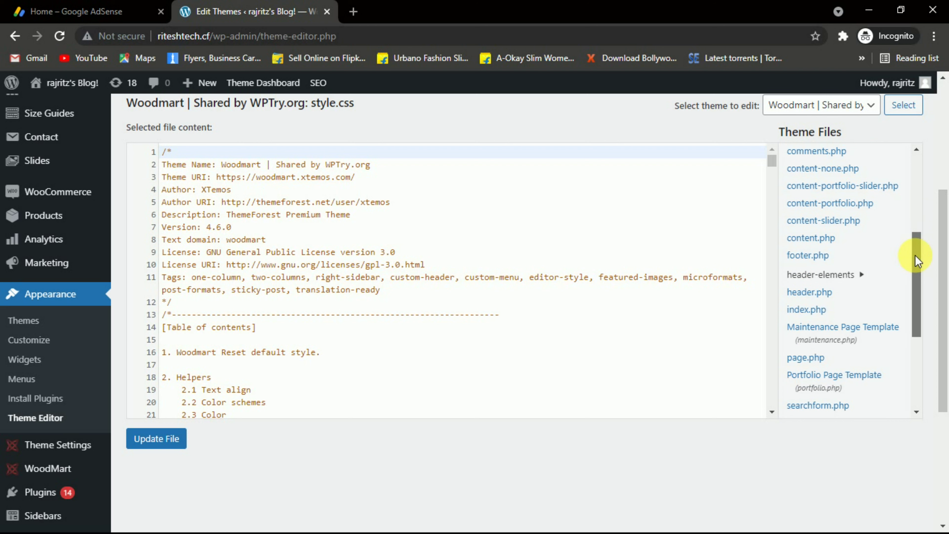
left_click(803, 294)
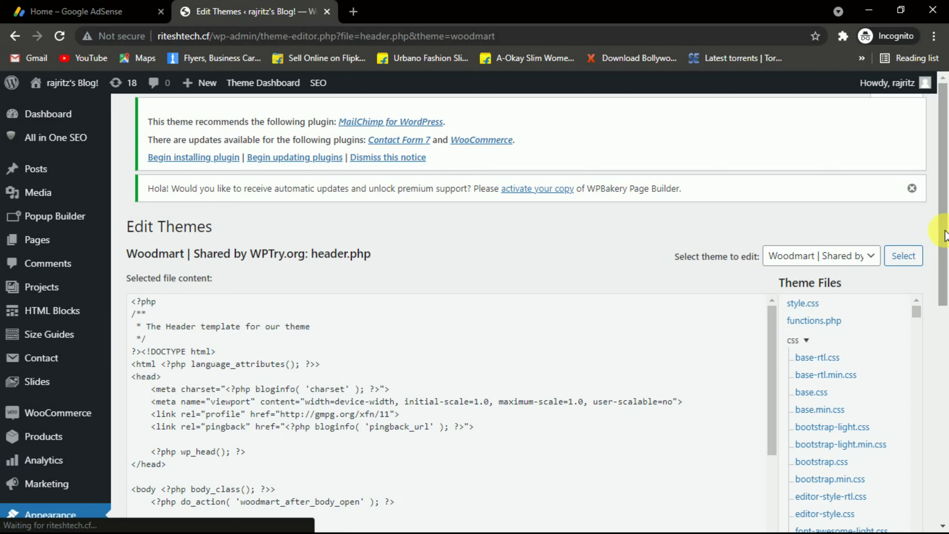
left_click_drag(945, 228, 946, 310)
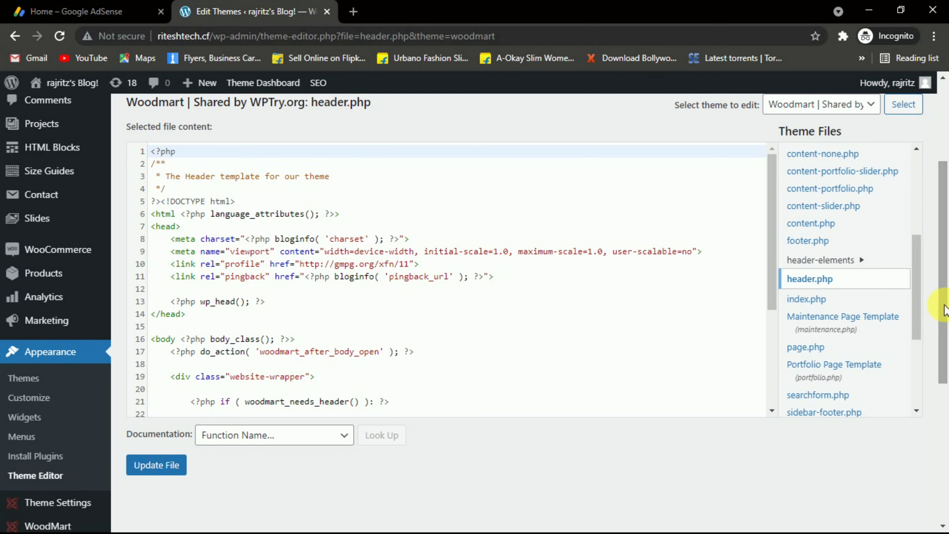
left_click(53, 12)
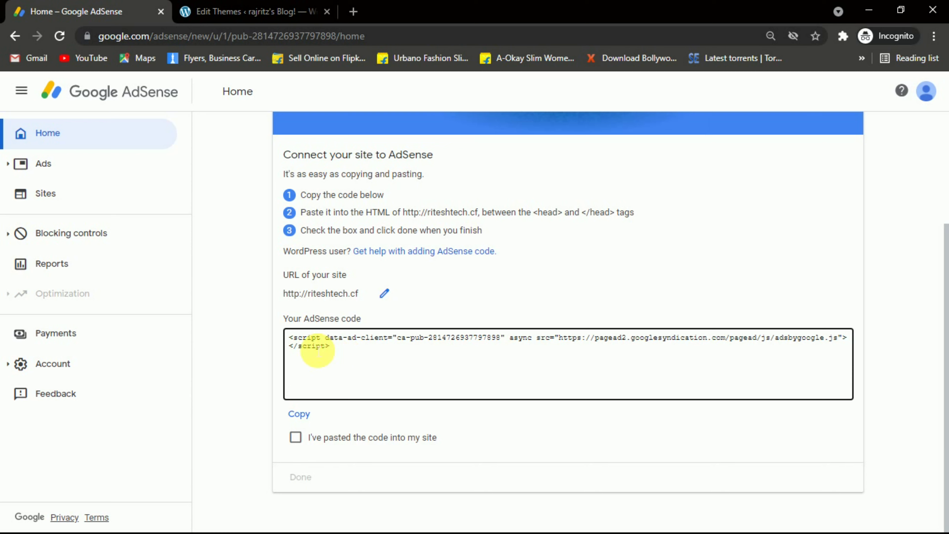
- Copy the script under 'Your AdSense code' and return to the Edit Themes tab
left_click_drag(343, 351, 290, 338)
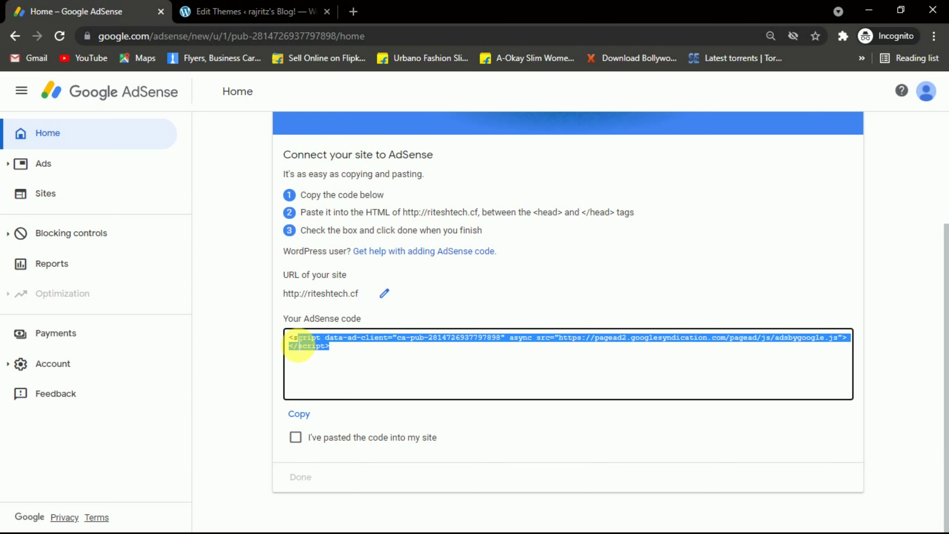
right_click(314, 345)
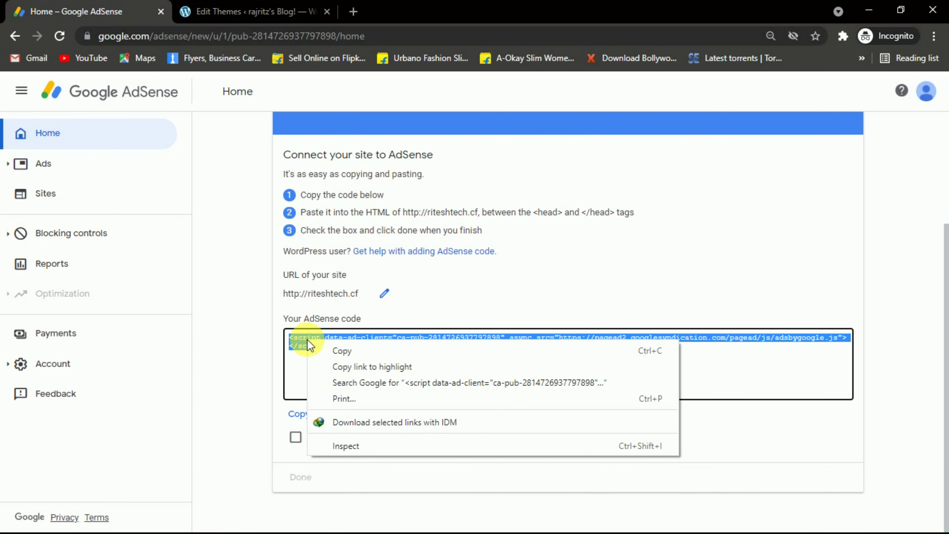
left_click(324, 353)
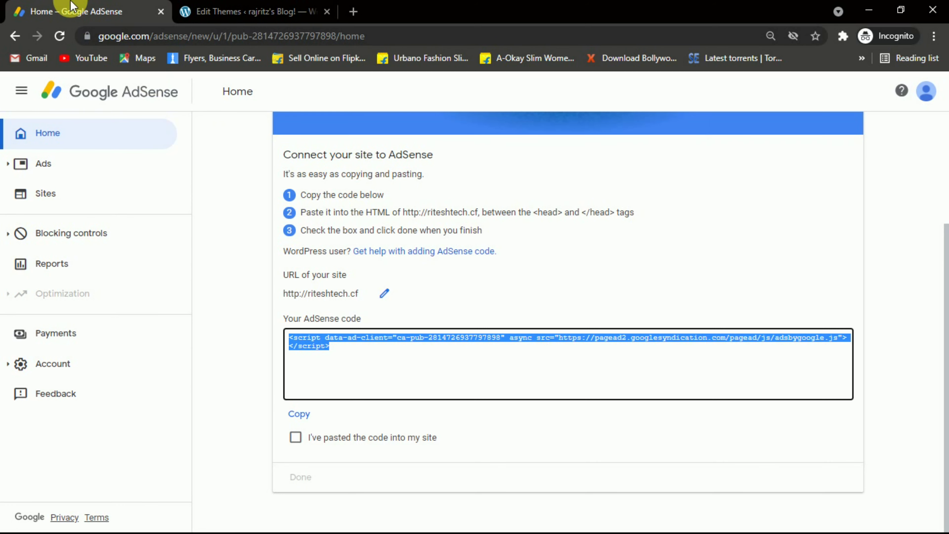
left_click(250, 8)
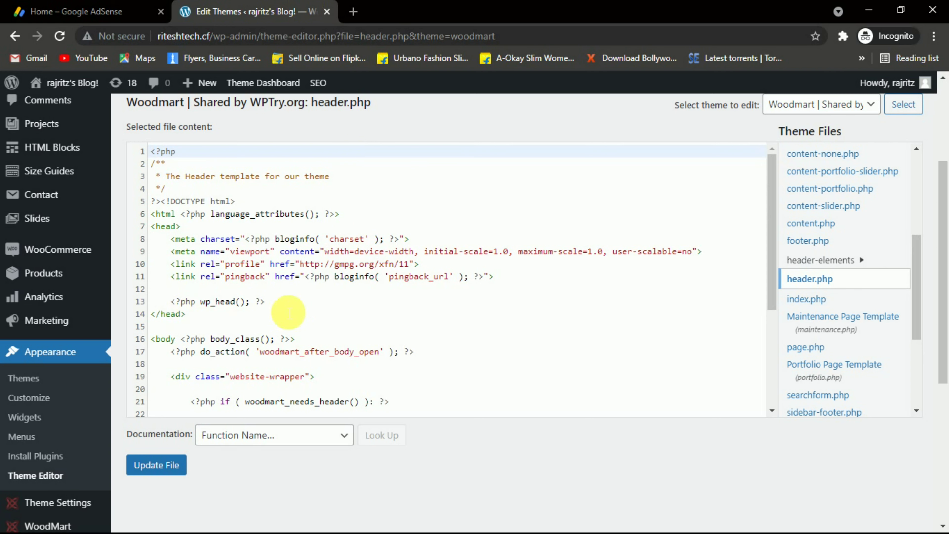
- Paste the AdSense script on a new line before </head> in header.php and save the file
left_click(291, 304)
key("Return")
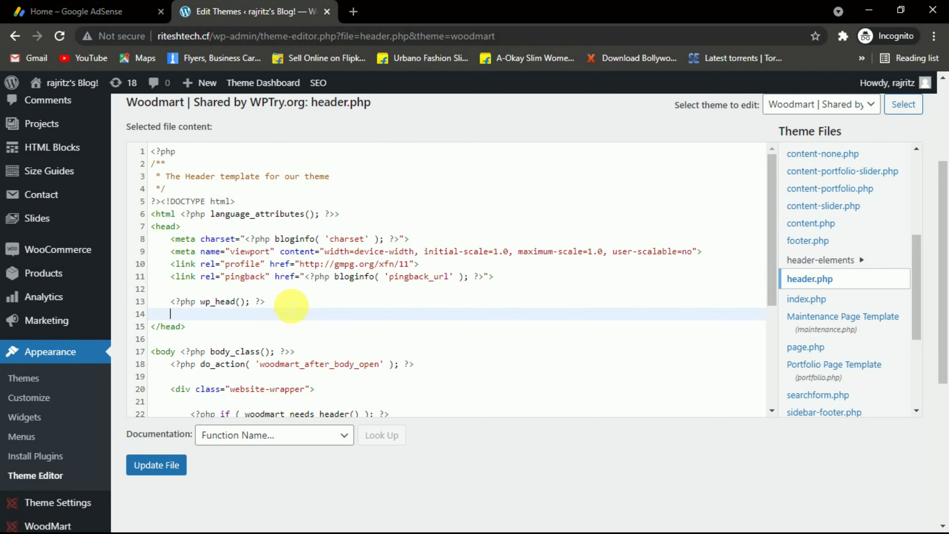
key("ctrl+v")
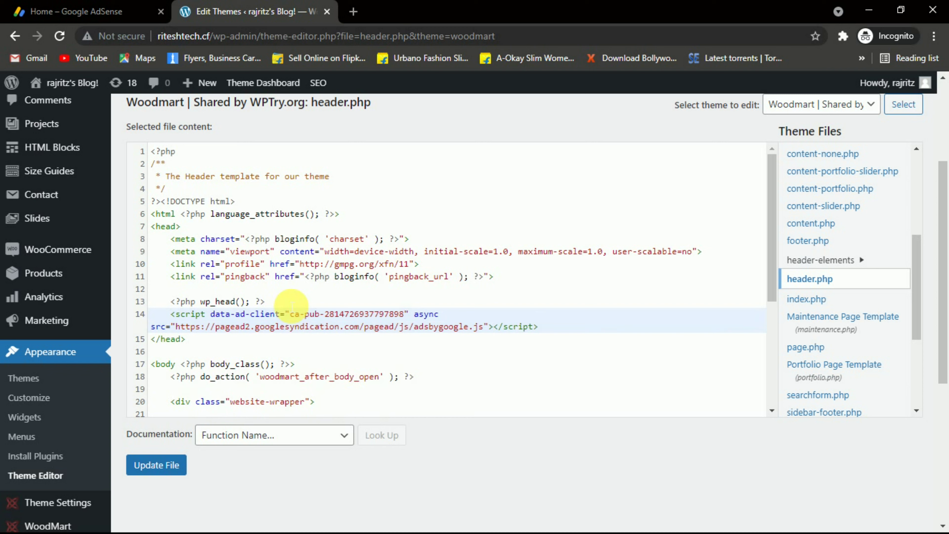
left_click(159, 465)
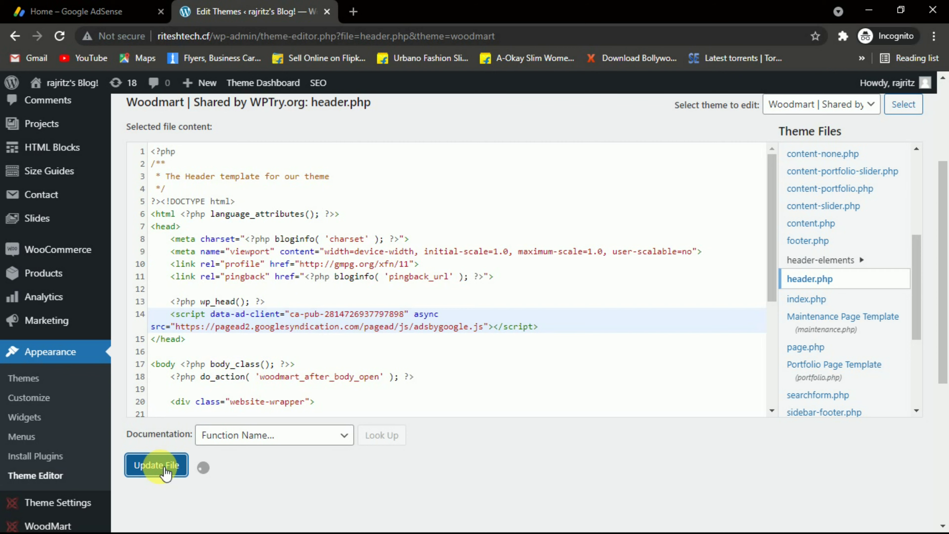
left_click(78, 5)
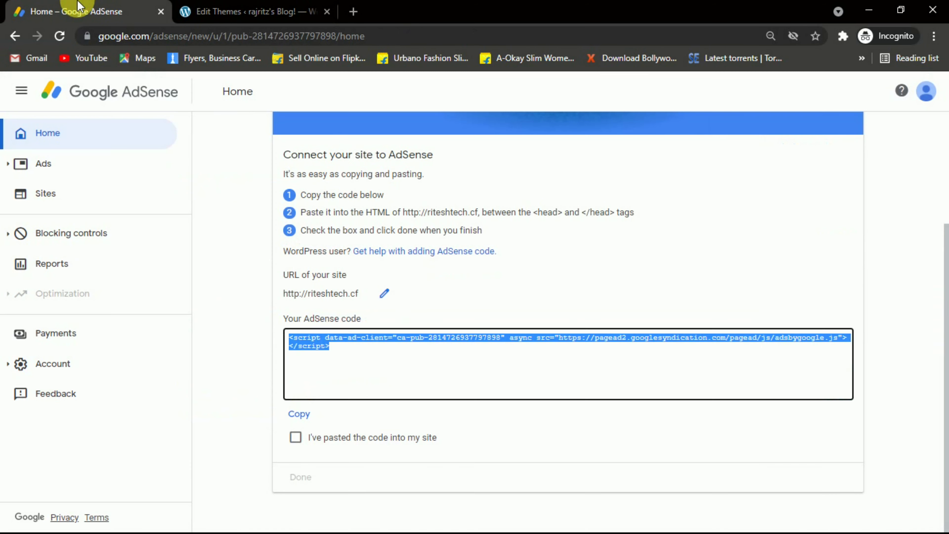
- Confirm 'I've pasted the code into my site' and acknowledge AdSense's 'The code was found' notice
left_click(297, 5)
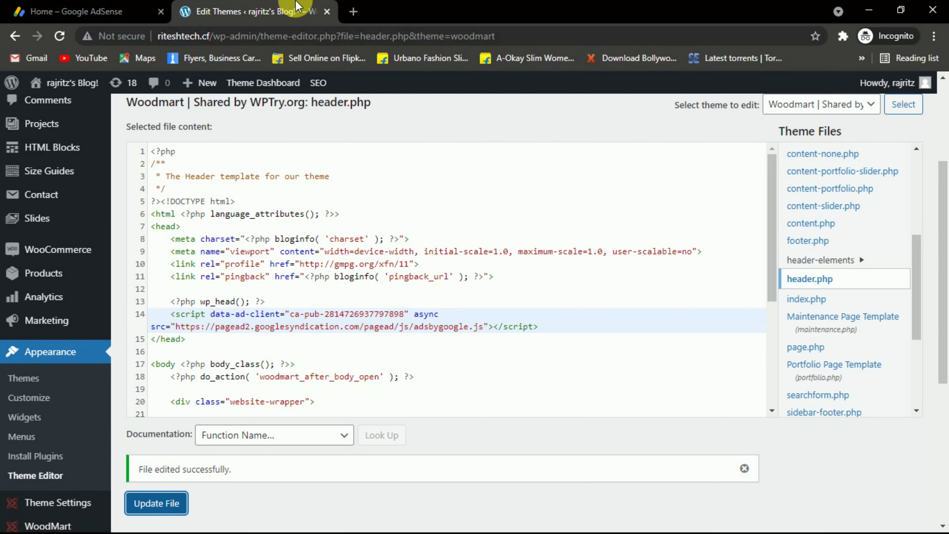
left_click(43, 11)
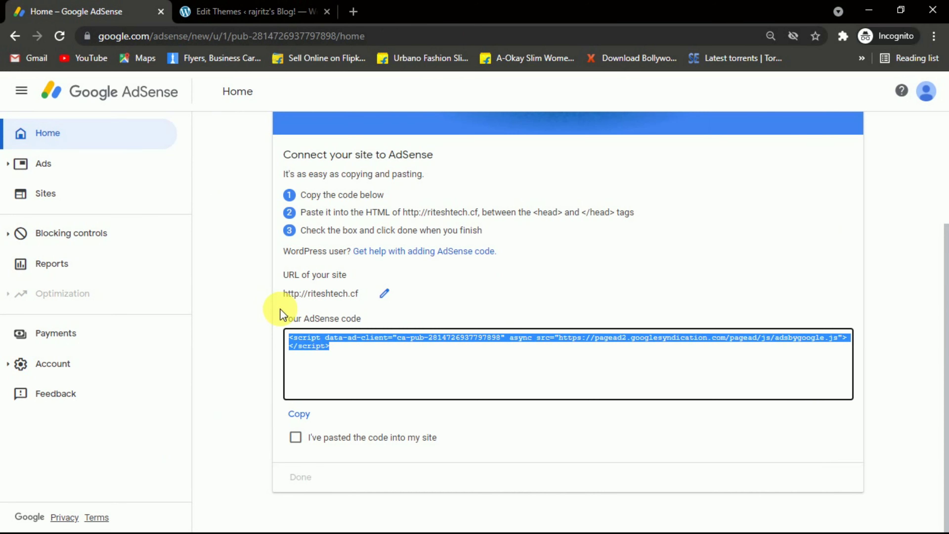
left_click(295, 437)
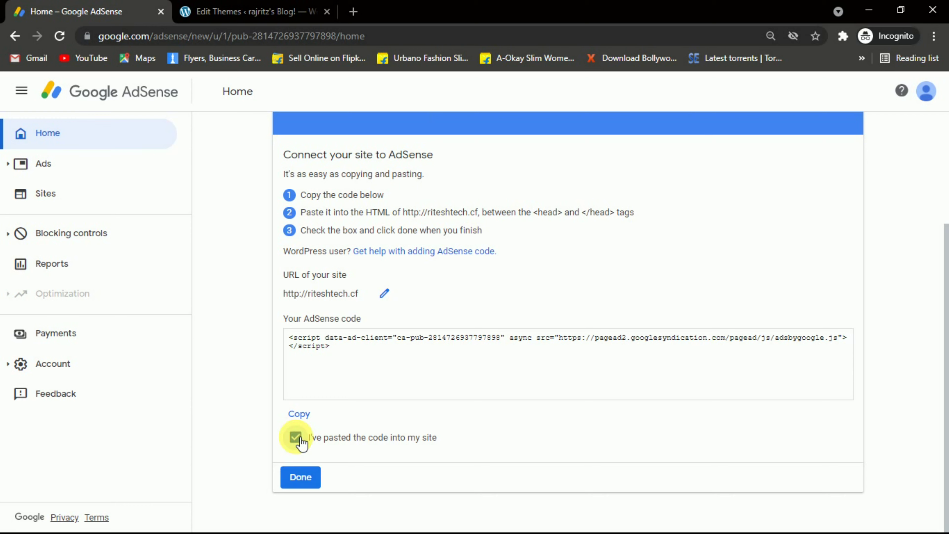
left_click(300, 478)
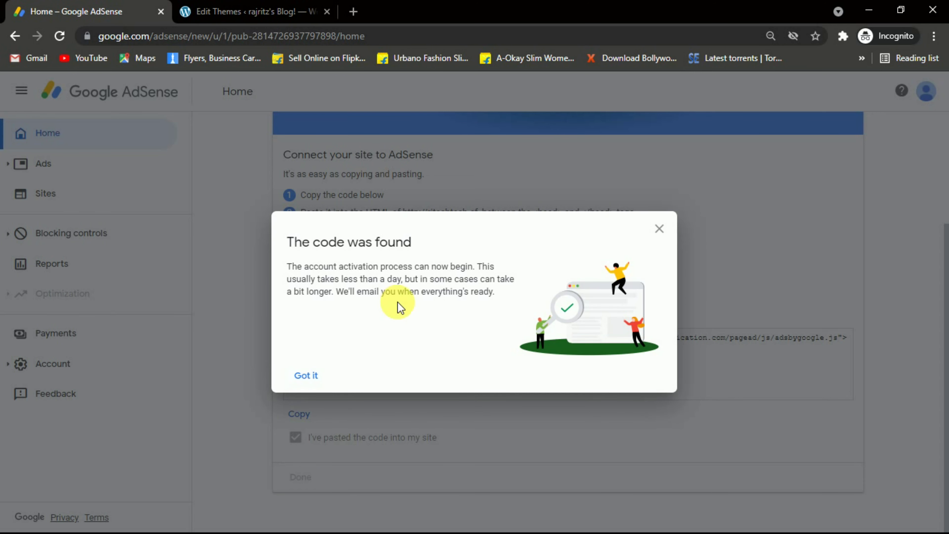
left_click(312, 376)
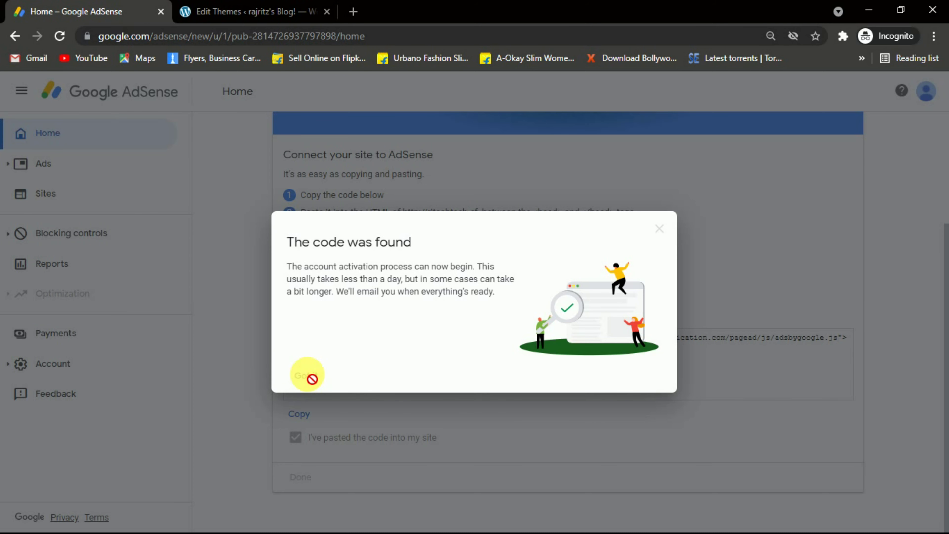